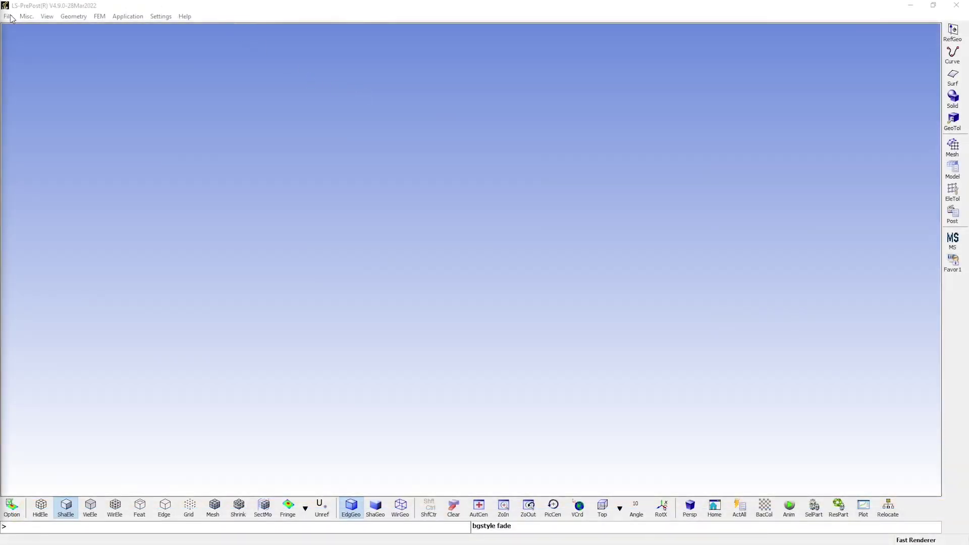
Import sym_tube.igs as an IGES file with default read options and orbit to view it.
{"action": "left_click", "coordinate": [9, 16]}
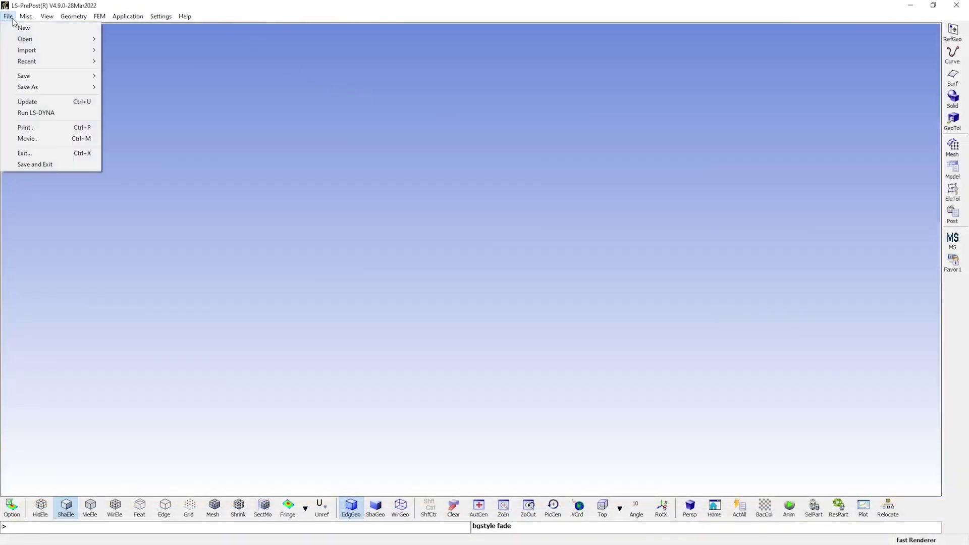
{"action": "mouse_move", "coordinate": [37, 39]}
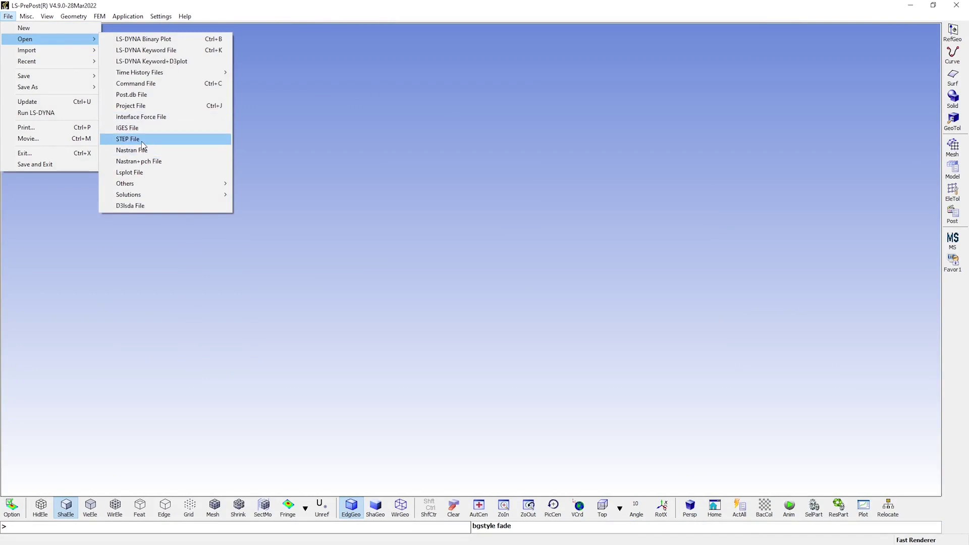
{"action": "left_click", "coordinate": [137, 129]}
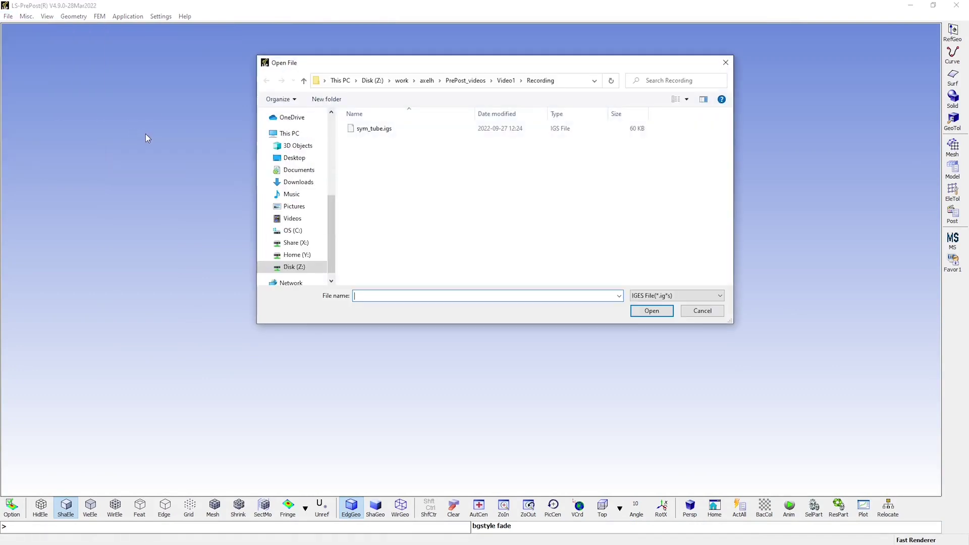
{"action": "double_click", "coordinate": [390, 130]}
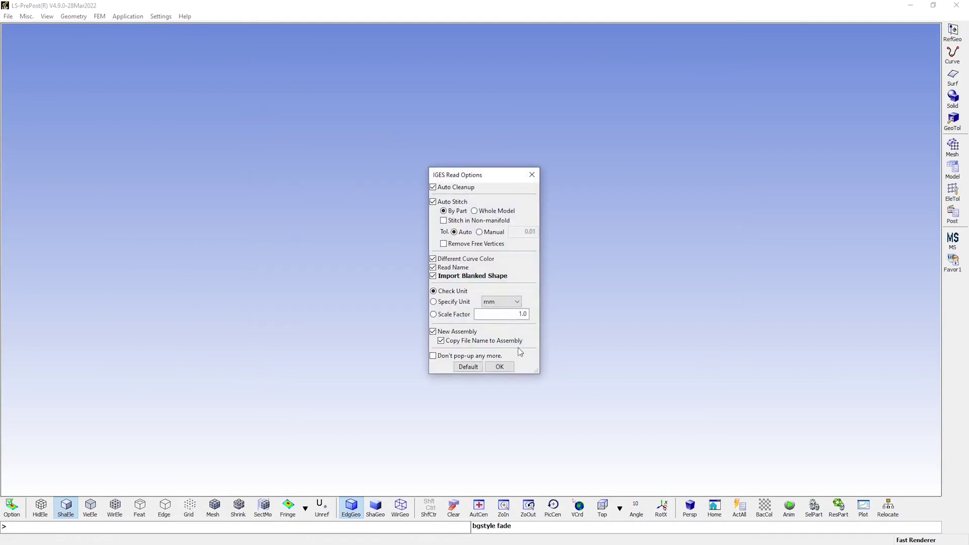
{"action": "left_click", "coordinate": [499, 367]}
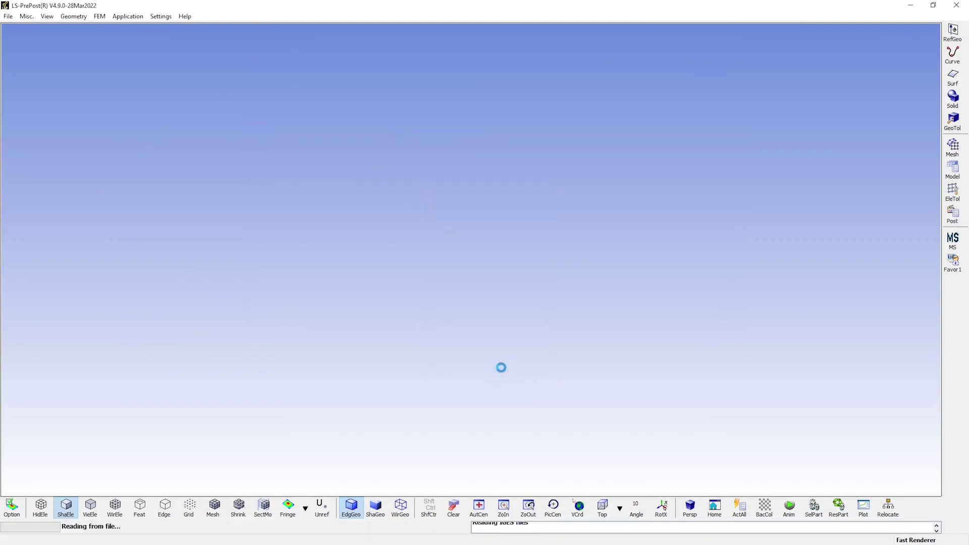
{"action": "left_click_drag", "start_coordinate": [653, 232], "coordinate": [671, 288], "text": "shift"}
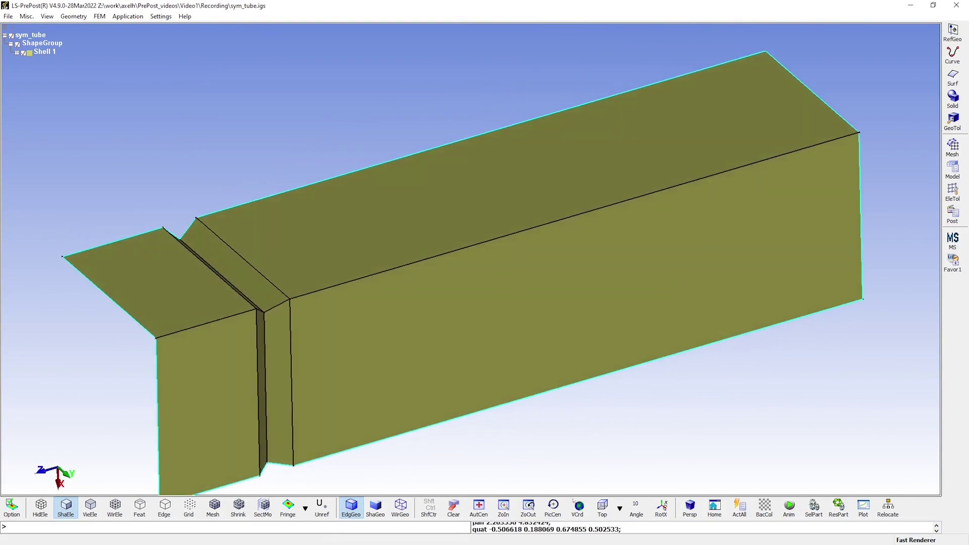
Start the N-line mesher in 4 Lines Shell mode and pick the flap's four edges.
{"action": "left_click_drag", "start_coordinate": [702, 199], "coordinate": [734, 198], "text": "shift"}
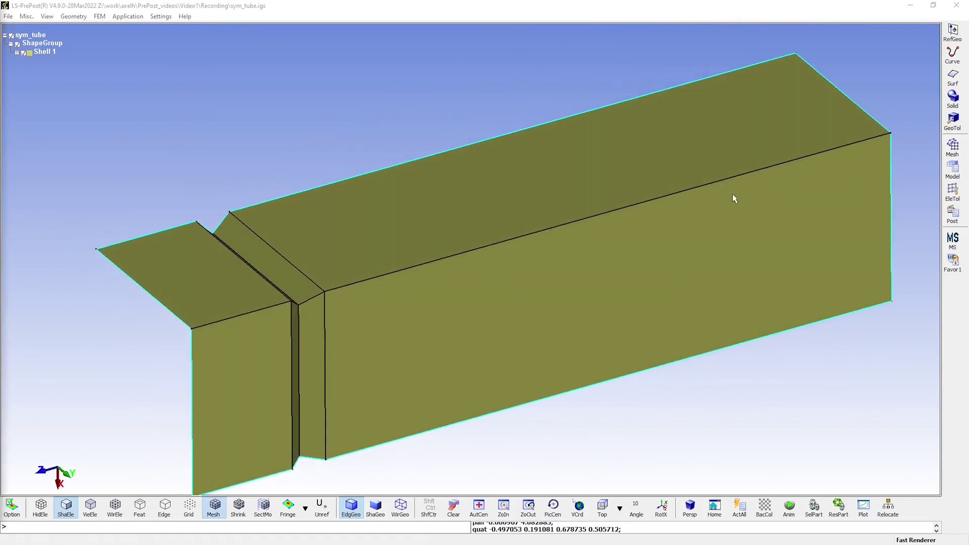
{"action": "left_click", "coordinate": [952, 146]}
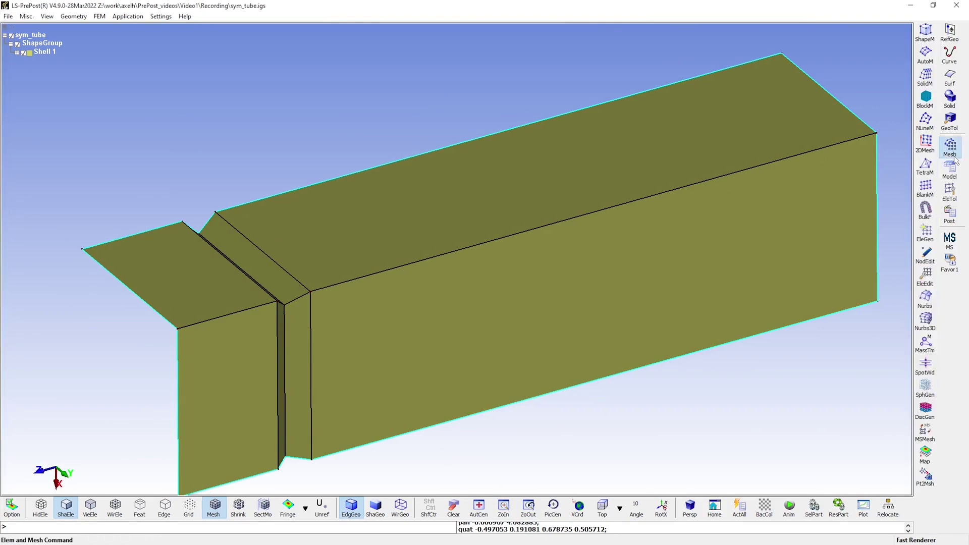
{"action": "left_click", "coordinate": [925, 122]}
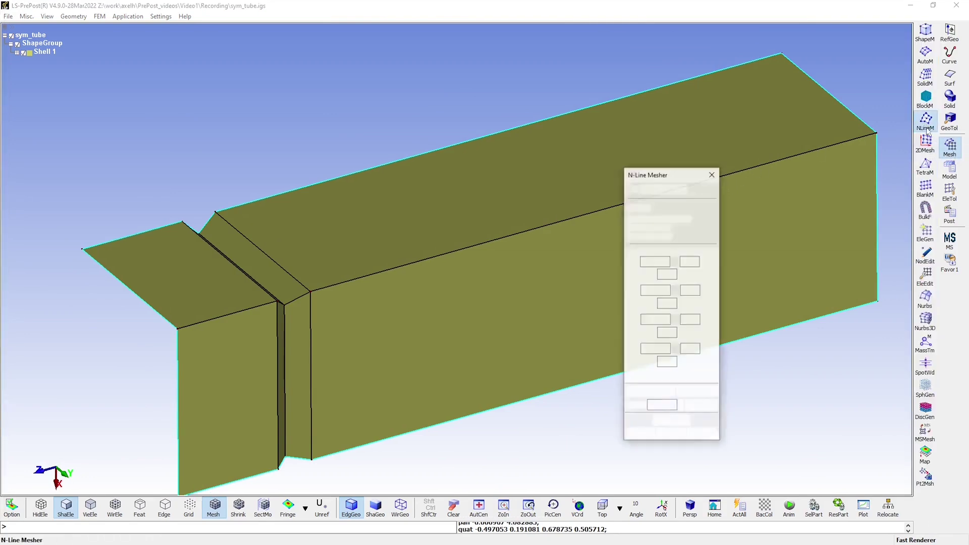
{"action": "left_click", "coordinate": [679, 189]}
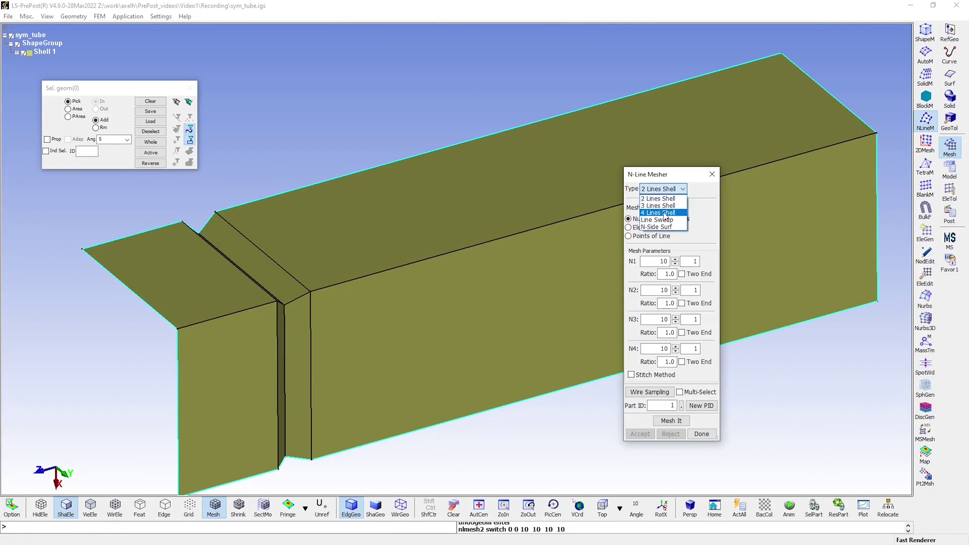
{"action": "left_click", "coordinate": [665, 215]}
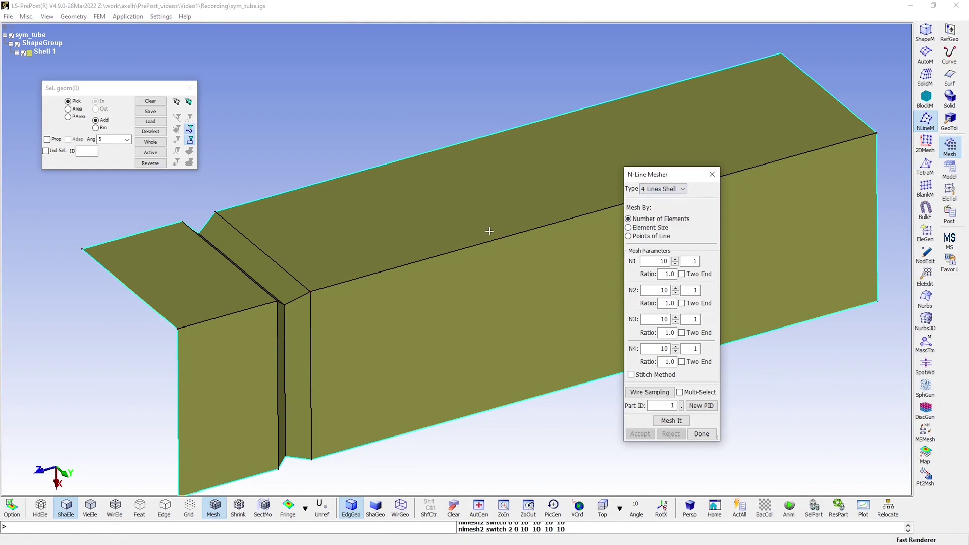
{"action": "left_click", "coordinate": [136, 293]}
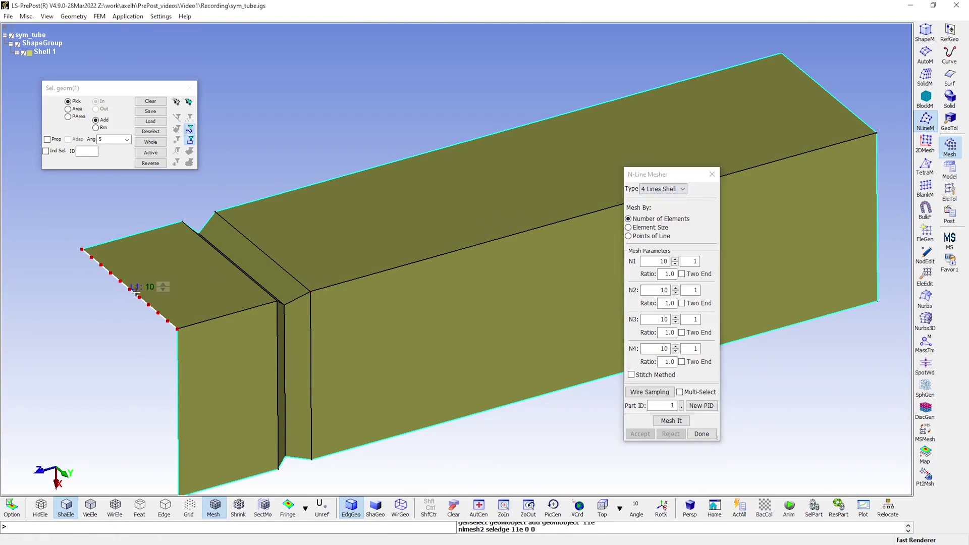
{"action": "left_click", "coordinate": [150, 232]}
{"action": "left_click_drag", "start_coordinate": [373, 255], "coordinate": [199, 304], "text": "ctrl"}
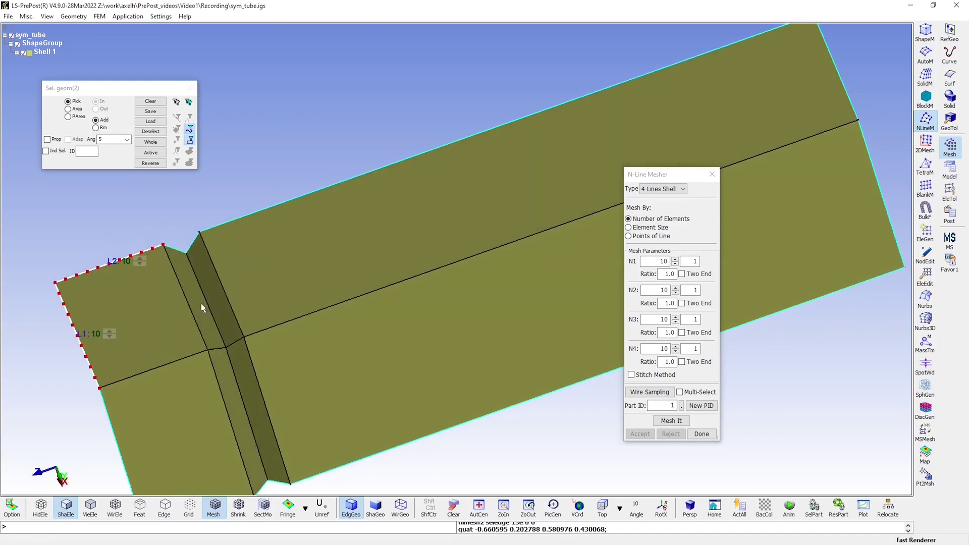
{"action": "left_click", "coordinate": [187, 304]}
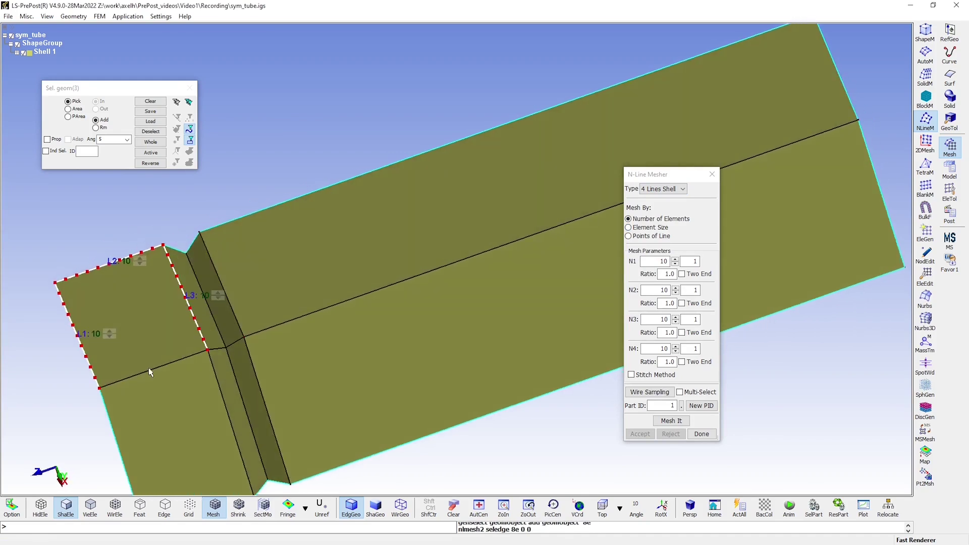
{"action": "left_click", "coordinate": [150, 372]}
{"action": "middle_click_drag", "start_coordinate": [333, 267], "coordinate": [440, 241], "text": "ctrl"}
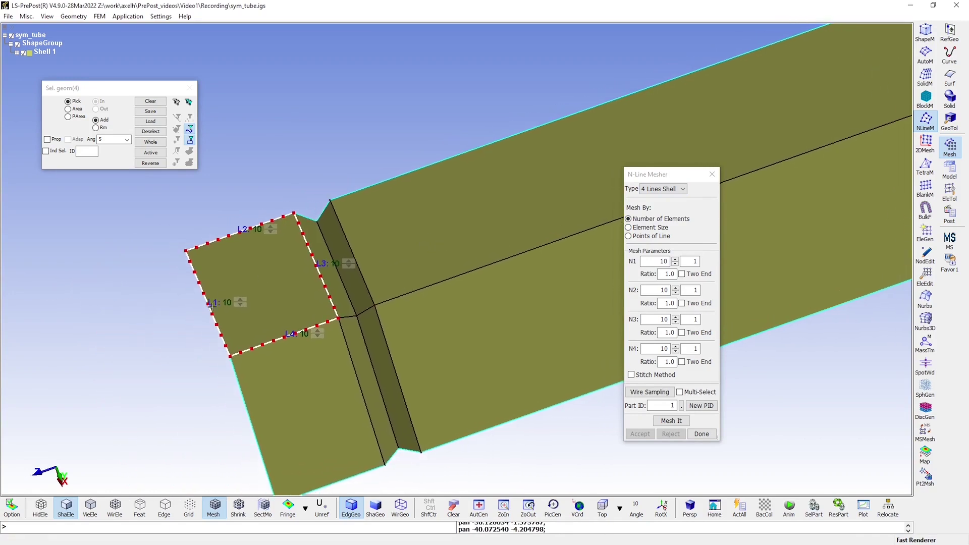
Set 11 elements on L1/L3 and 9 on L2/L4, then mesh and accept the flap.
{"action": "left_click", "coordinate": [243, 300]}
{"action": "left_click", "coordinate": [351, 262]}
{"action": "left_click", "coordinate": [271, 232]}
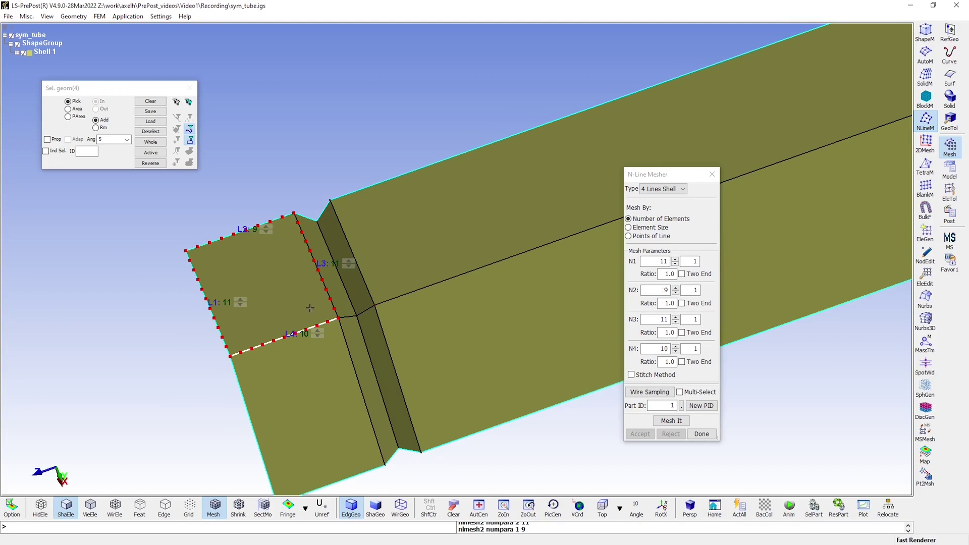
{"action": "left_click", "coordinate": [318, 335]}
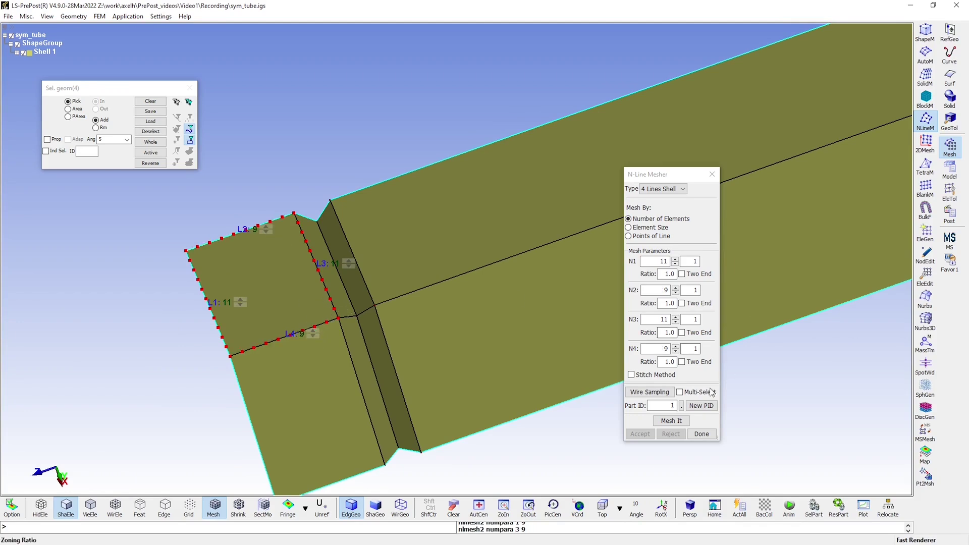
{"action": "left_click", "coordinate": [670, 421]}
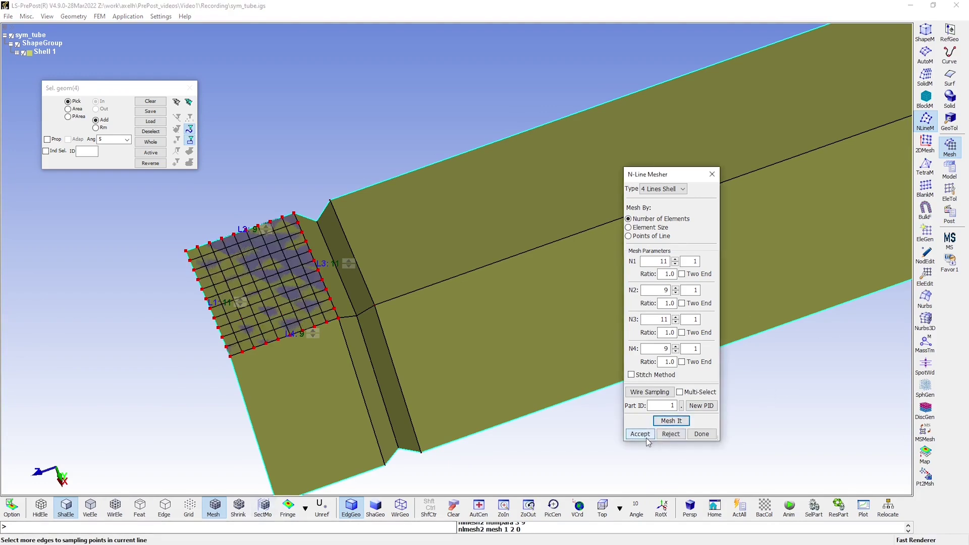
{"action": "left_click", "coordinate": [646, 438]}
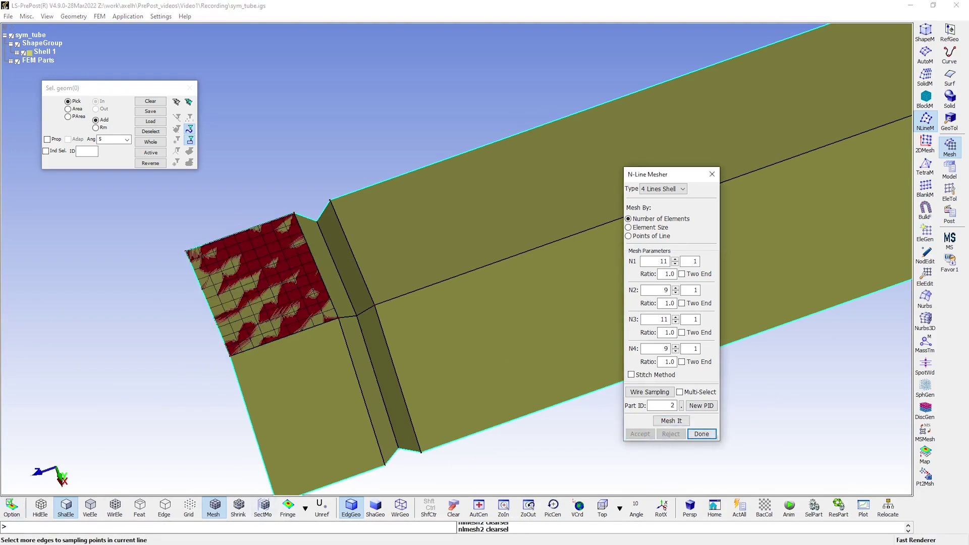
Mesh the lower face from its four edges with part ID 1 and accept it.
{"action": "left_click", "coordinate": [244, 397]}
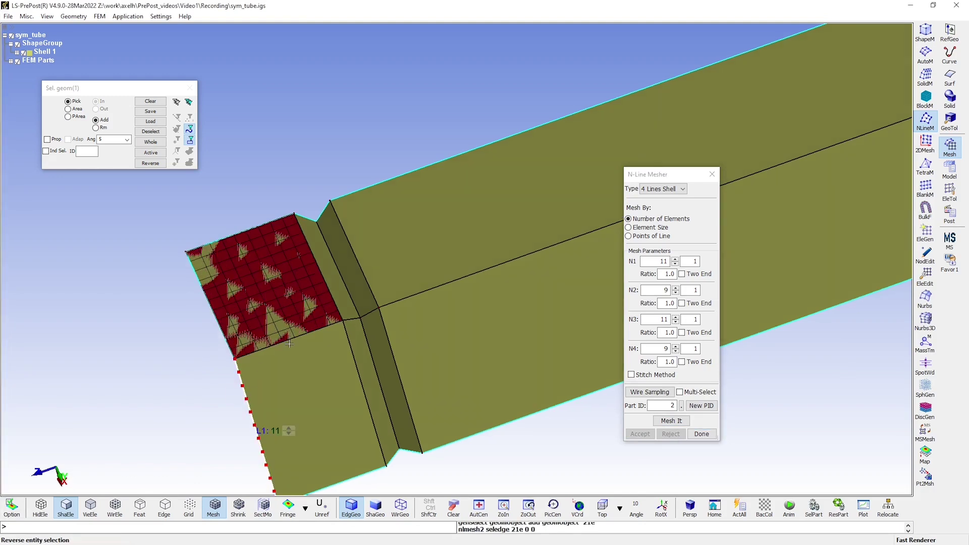
{"action": "left_click", "coordinate": [291, 345]}
{"action": "left_click", "coordinate": [356, 369]}
{"action": "left_click", "coordinate": [356, 474]}
{"action": "left_click", "coordinate": [658, 404]}
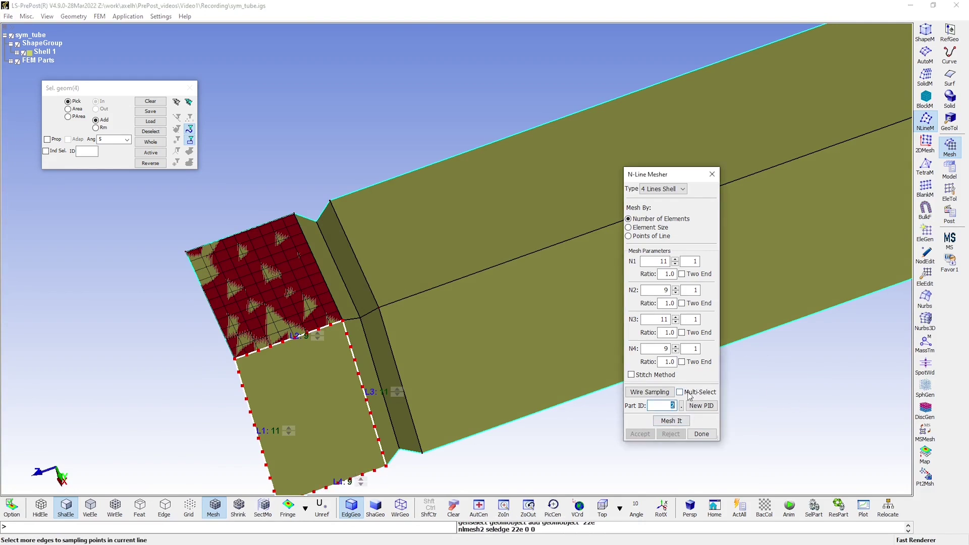
{"action": "type", "text": "1"}
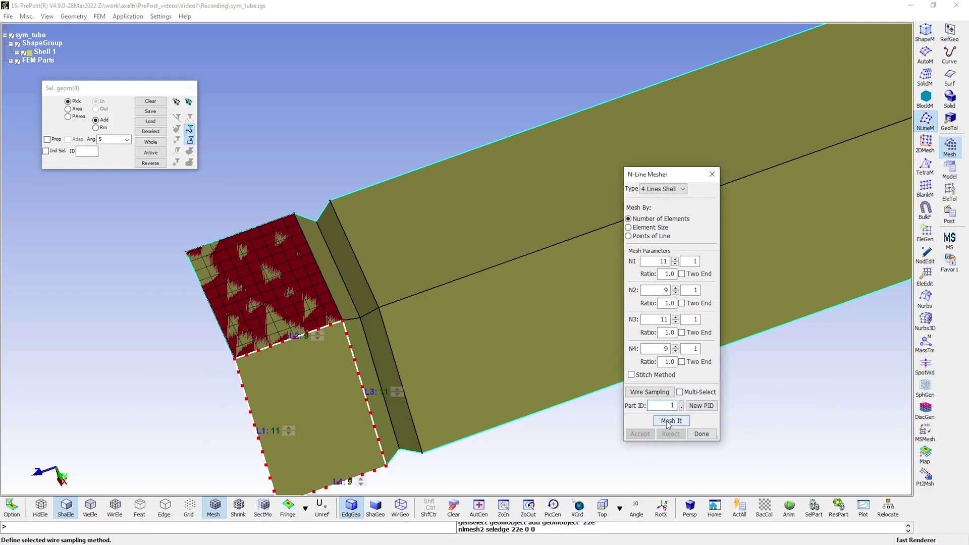
{"action": "left_click", "coordinate": [670, 421]}
{"action": "left_click", "coordinate": [647, 434]}
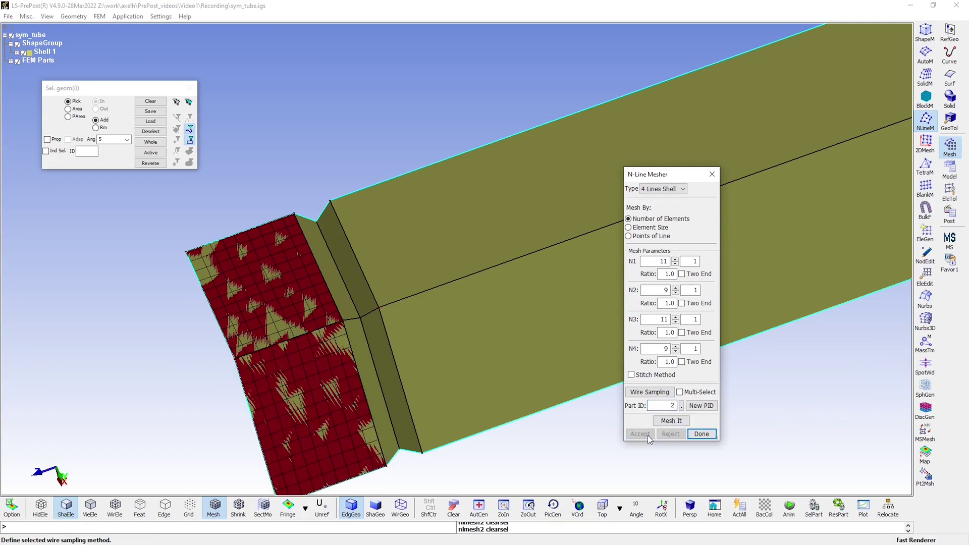
Pick the narrow strip's left, top, right and bottom edges as lines L1–L4.
{"action": "scroll", "coordinate": [432, 158], "scroll_direction": "up", "scroll_amount": 3}
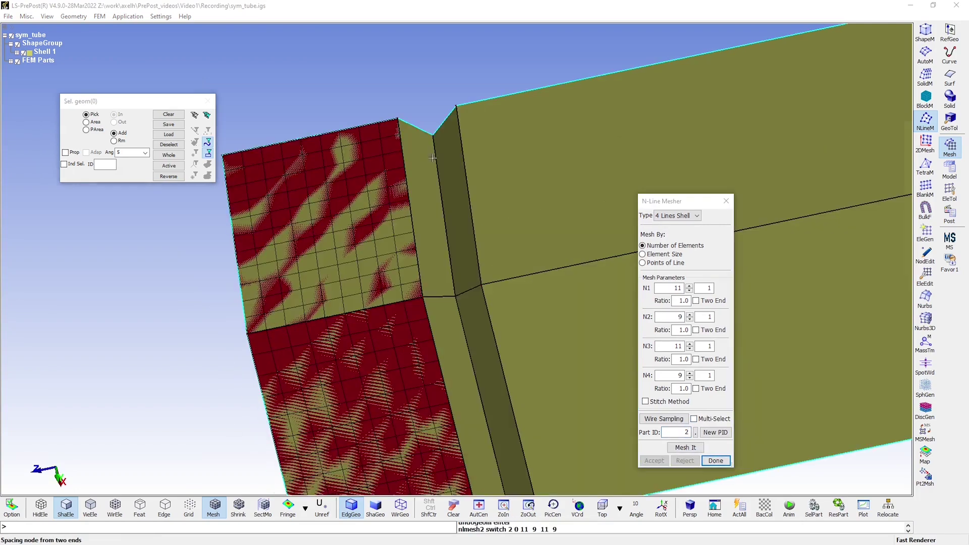
{"action": "left_click", "coordinate": [409, 186]}
{"action": "left_click", "coordinate": [405, 160]}
{"action": "left_click", "coordinate": [404, 161]}
{"action": "left_click", "coordinate": [424, 130]}
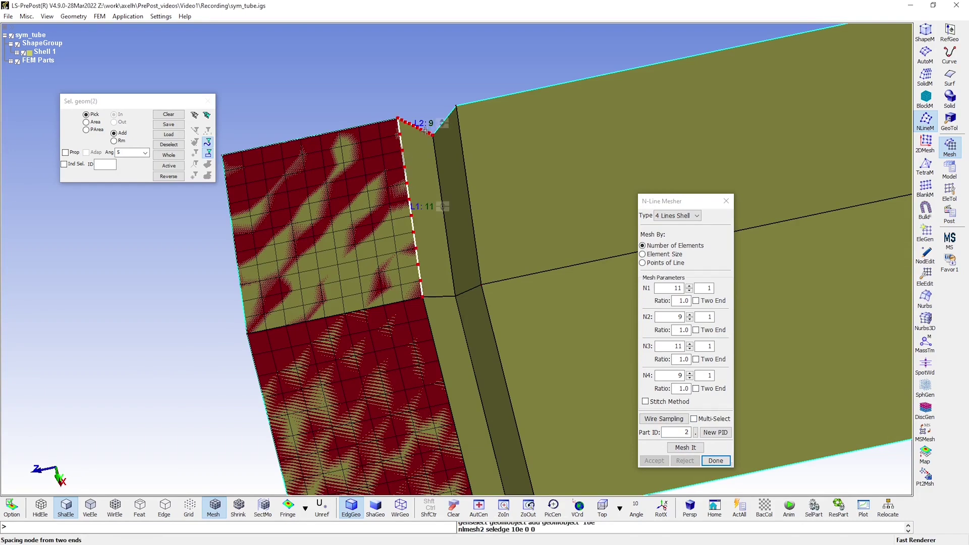
{"action": "left_click", "coordinate": [436, 156]}
{"action": "left_click", "coordinate": [438, 298]}
Set 2 elements on lines L4 and L2, then mesh and accept the strip.
{"action": "left_click", "coordinate": [454, 292]}
{"action": "left_click", "coordinate": [455, 292]}
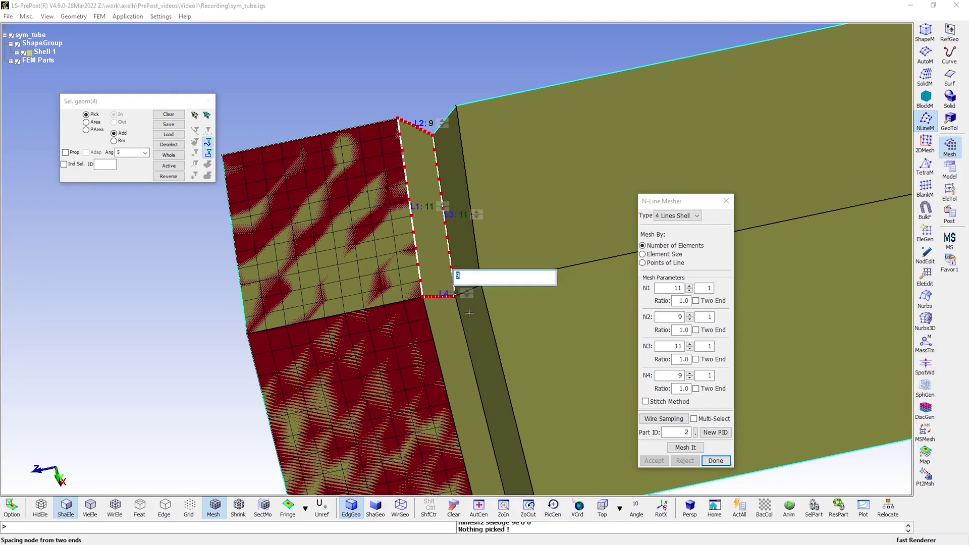
{"action": "type", "text": "2"}
{"action": "key", "text": "Return"}
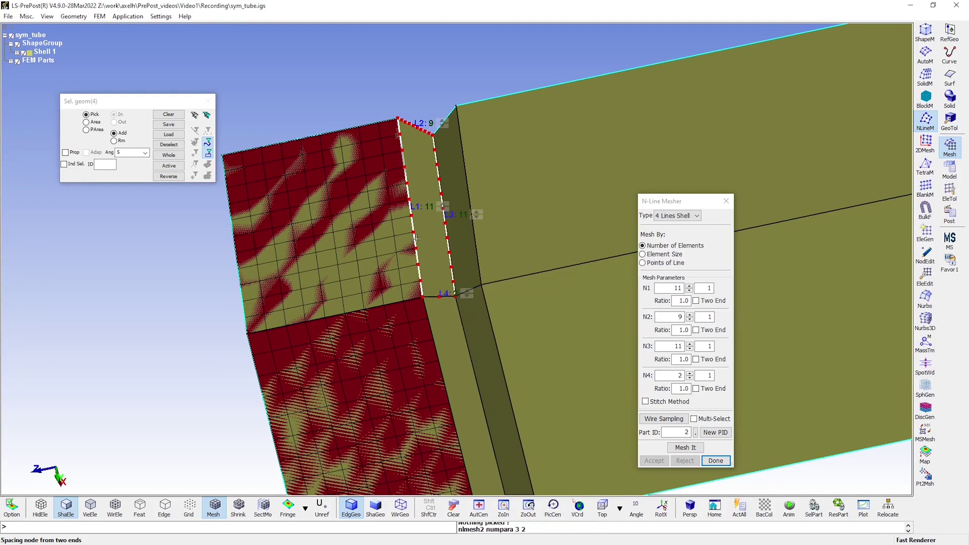
{"action": "left_click", "coordinate": [432, 123]}
{"action": "type", "text": "2"}
{"action": "key", "text": "Return"}
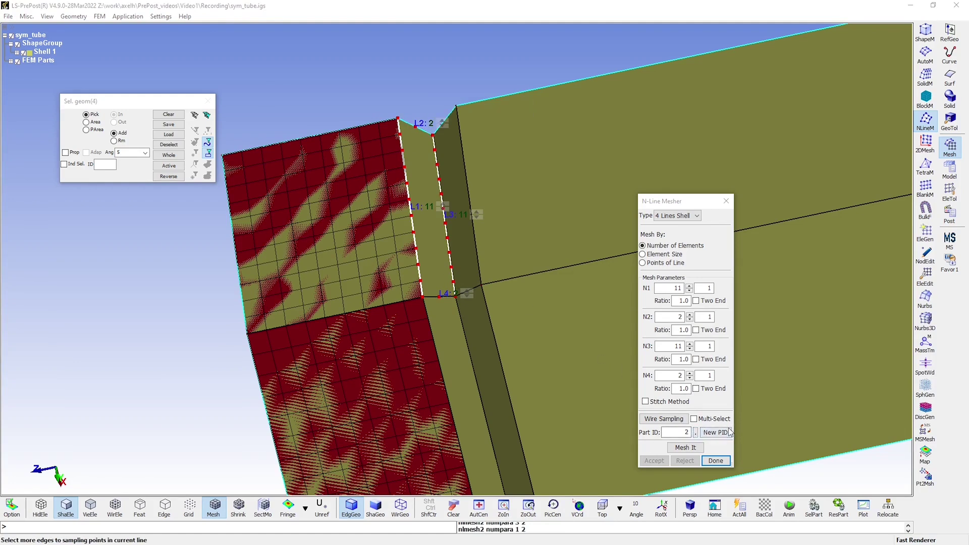
{"action": "left_click", "coordinate": [676, 449]}
{"action": "left_click", "coordinate": [666, 460]}
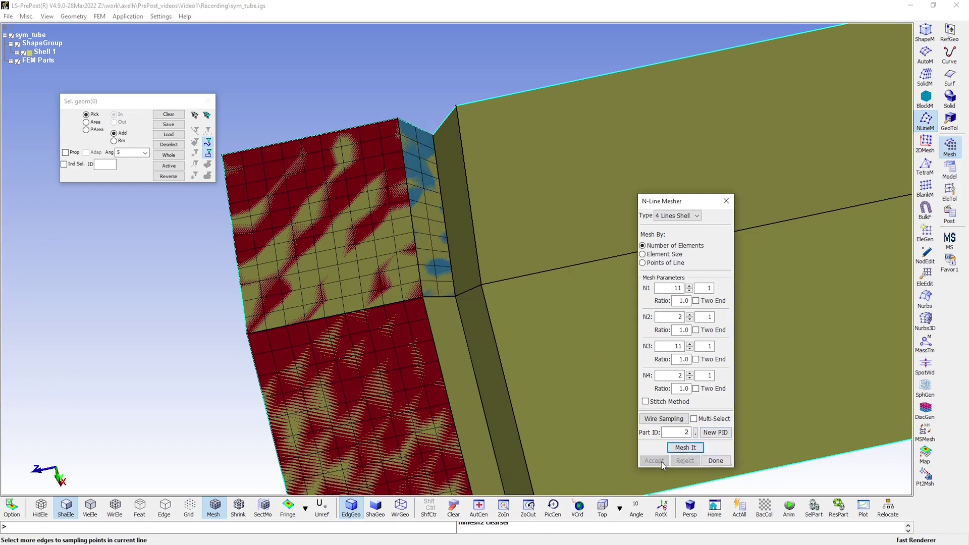
Move the strip's 22 elements, selected by part, into part 1 and inspect the result.
{"action": "left_click", "coordinate": [715, 461]}
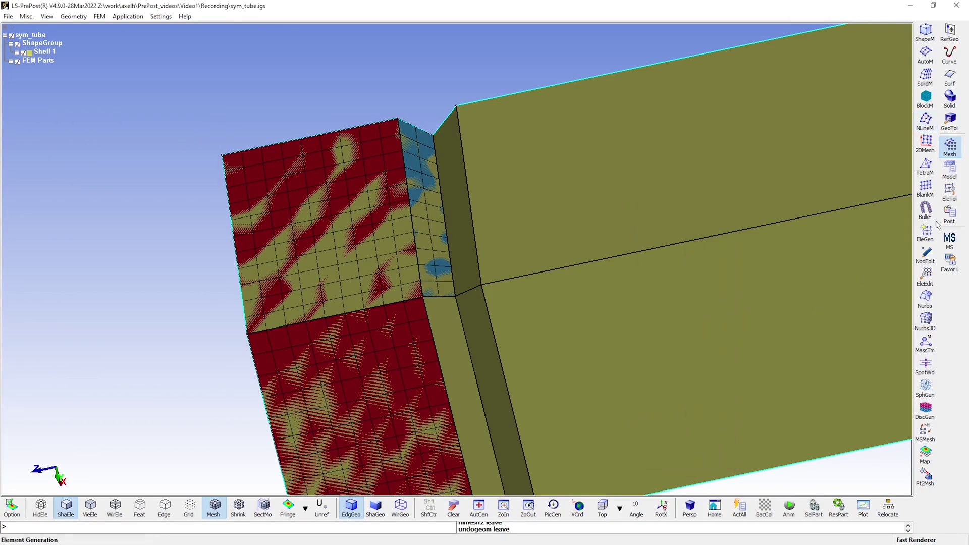
{"action": "left_click", "coordinate": [950, 201]}
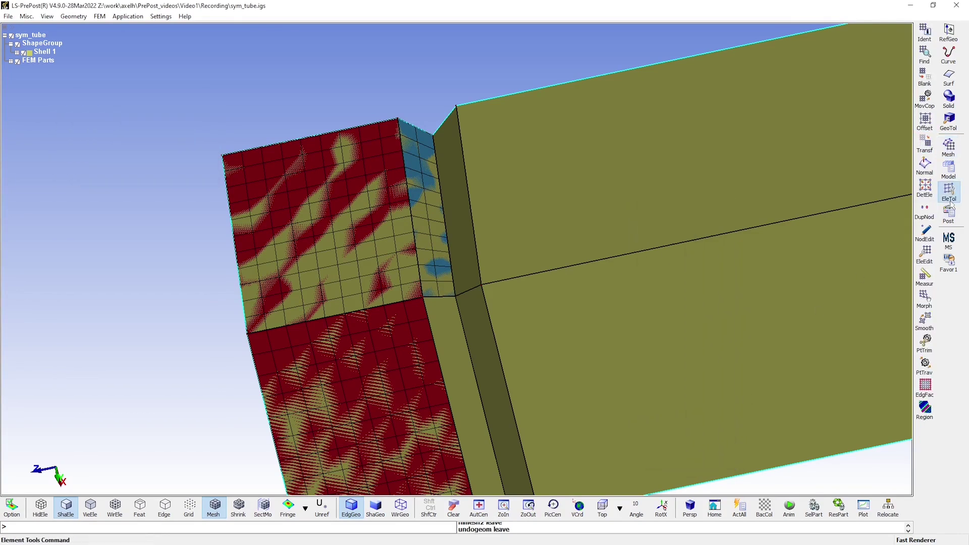
{"action": "left_click", "coordinate": [925, 99]}
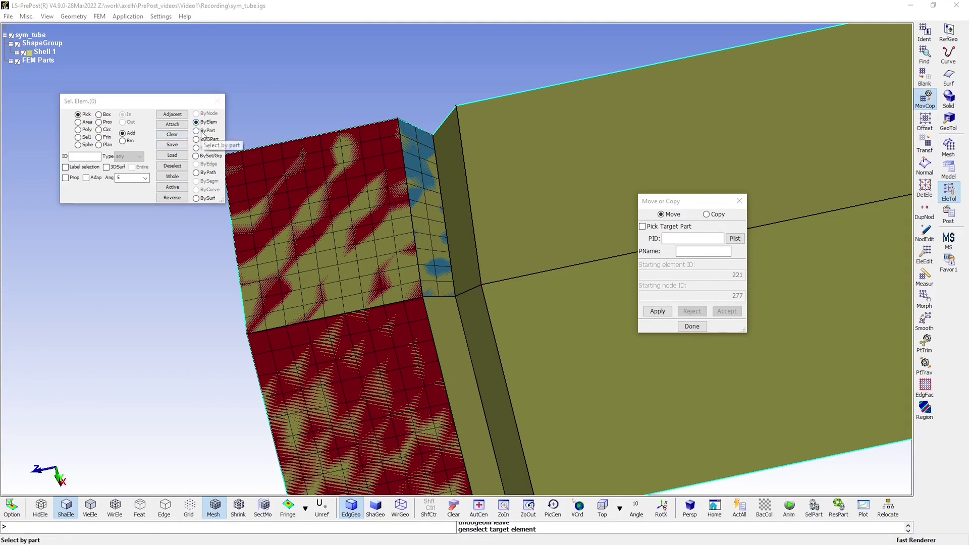
{"action": "left_click", "coordinate": [206, 133]}
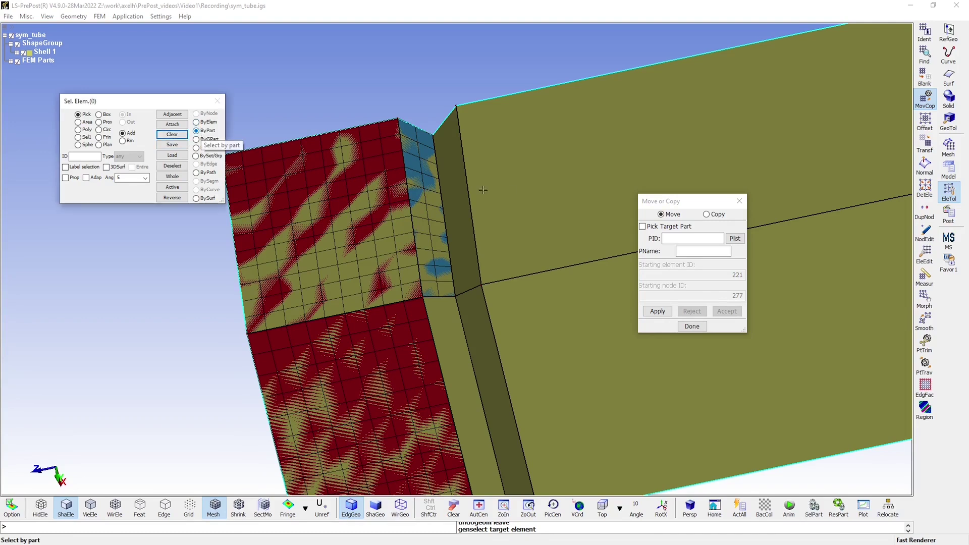
{"action": "left_click", "coordinate": [427, 177]}
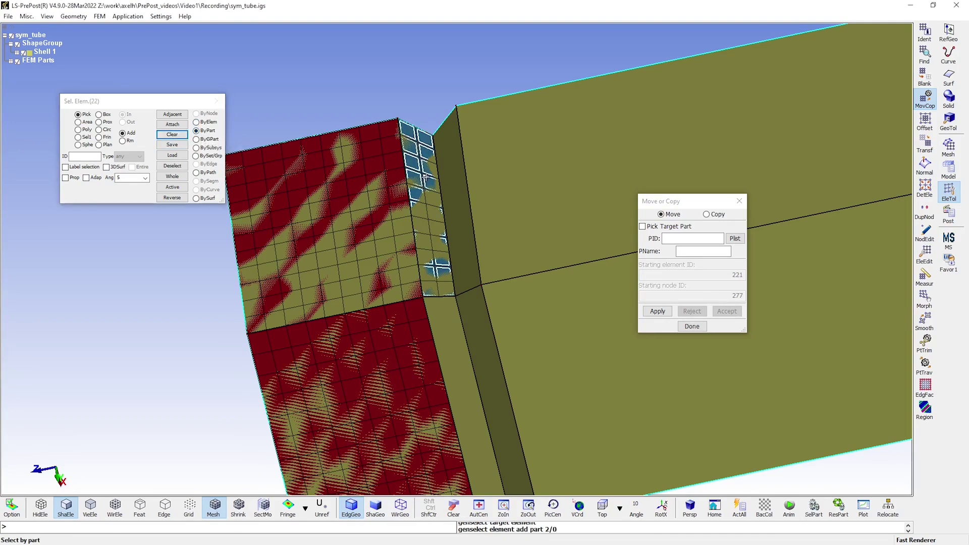
{"action": "left_click", "coordinate": [694, 235]}
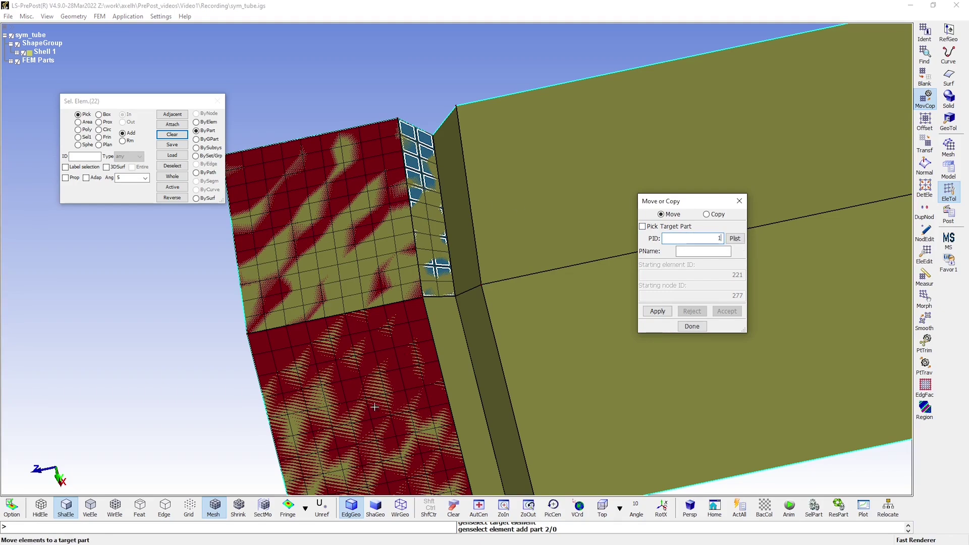
{"action": "left_click", "coordinate": [657, 311]}
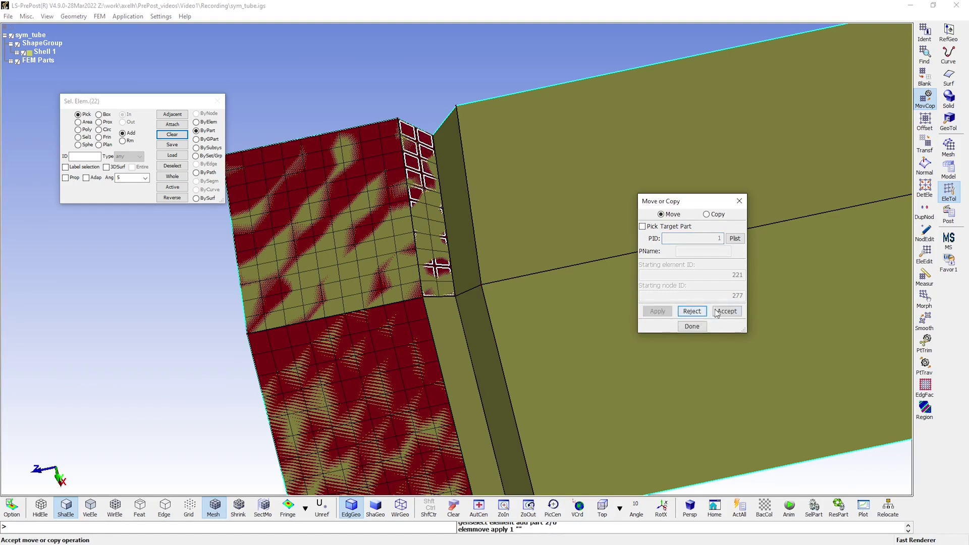
{"action": "left_click", "coordinate": [727, 311]}
{"action": "left_click", "coordinate": [702, 328]}
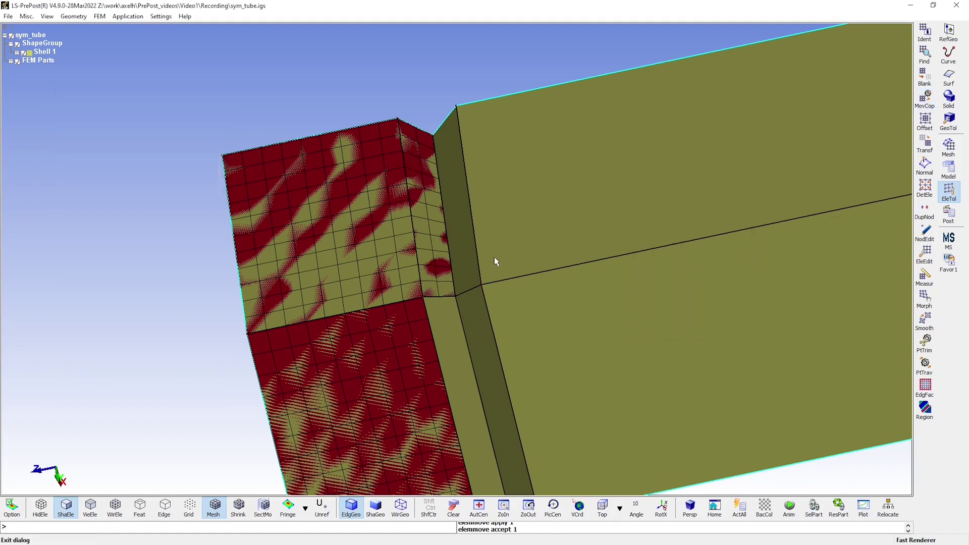
{"action": "left_click_drag", "start_coordinate": [505, 244], "coordinate": [509, 296]}
{"action": "scroll", "coordinate": [422, 152], "scroll_direction": "up", "scroll_amount": 4}
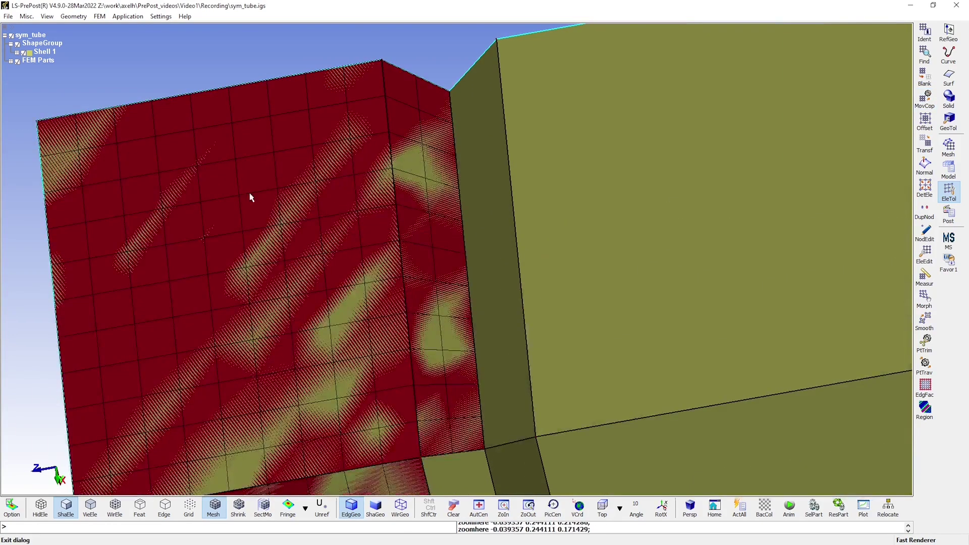
{"action": "scroll", "coordinate": [382, 267], "scroll_direction": "down", "scroll_amount": 3}
{"action": "left_click_drag", "start_coordinate": [426, 329], "coordinate": [265, 208]}
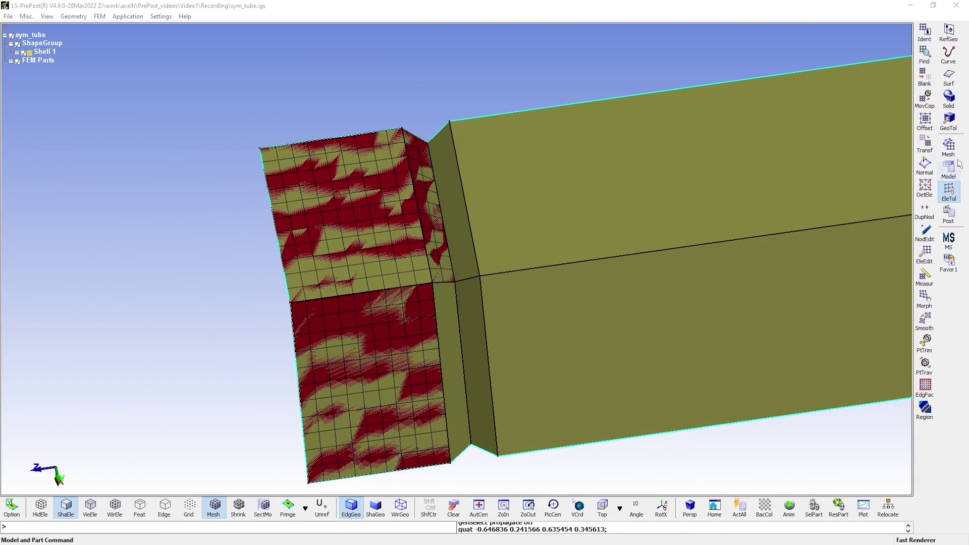
Mesh the two remaining narrow strips with the N-line mesher, then close it.
{"action": "left_click", "coordinate": [949, 147]}
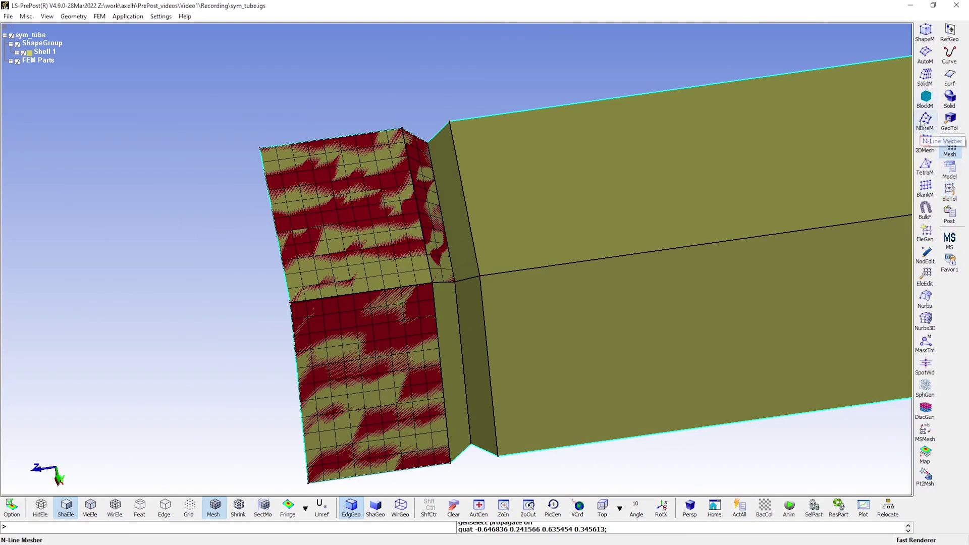
{"action": "left_click", "coordinate": [925, 121]}
{"action": "scroll", "coordinate": [507, 256], "scroll_direction": "up", "scroll_amount": 2}
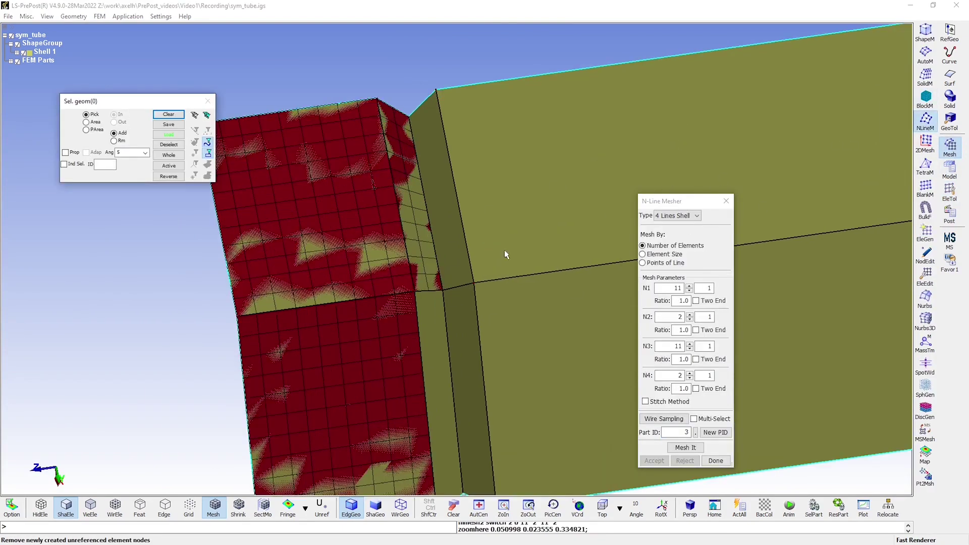
{"action": "left_click", "coordinate": [415, 366]}
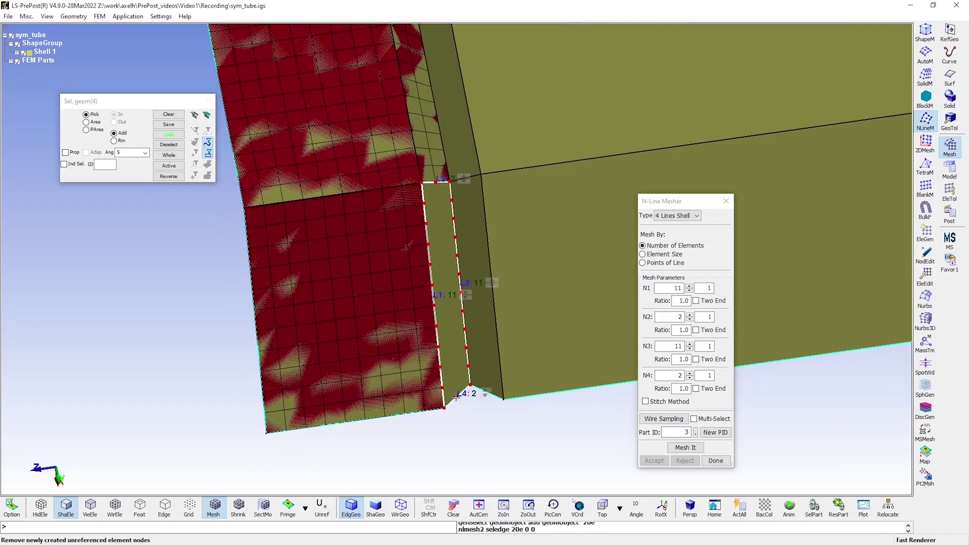
{"action": "left_click", "coordinate": [459, 265]}
{"action": "left_click", "coordinate": [486, 200]}
{"action": "left_click", "coordinate": [685, 448]}
{"action": "left_click_drag", "start_coordinate": [631, 303], "coordinate": [389, 305], "text": "ctrl"}
{"action": "left_click", "coordinate": [389, 305]}
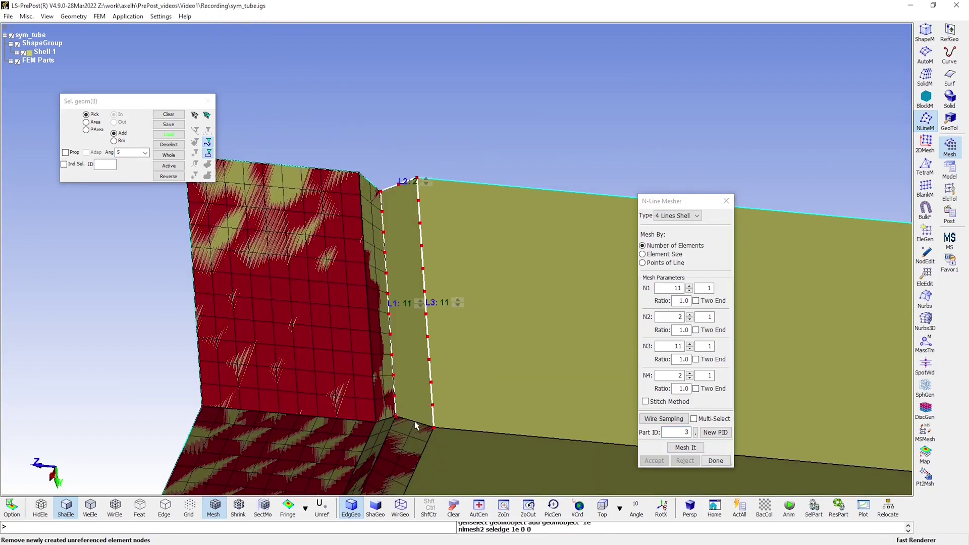
{"action": "left_click", "coordinate": [685, 448]}
{"action": "scroll", "coordinate": [568, 453], "scroll_direction": "down", "scroll_amount": 5}
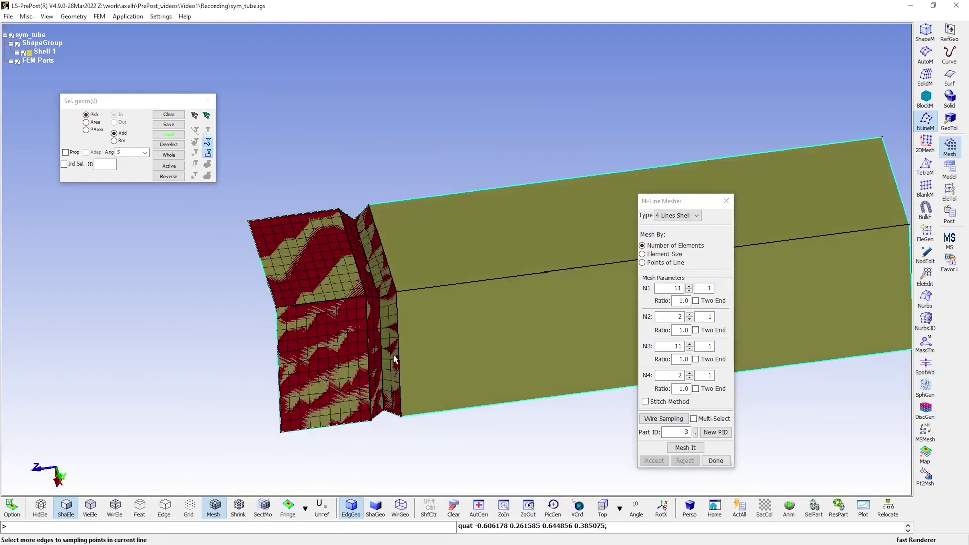
{"action": "left_click", "coordinate": [716, 461]}
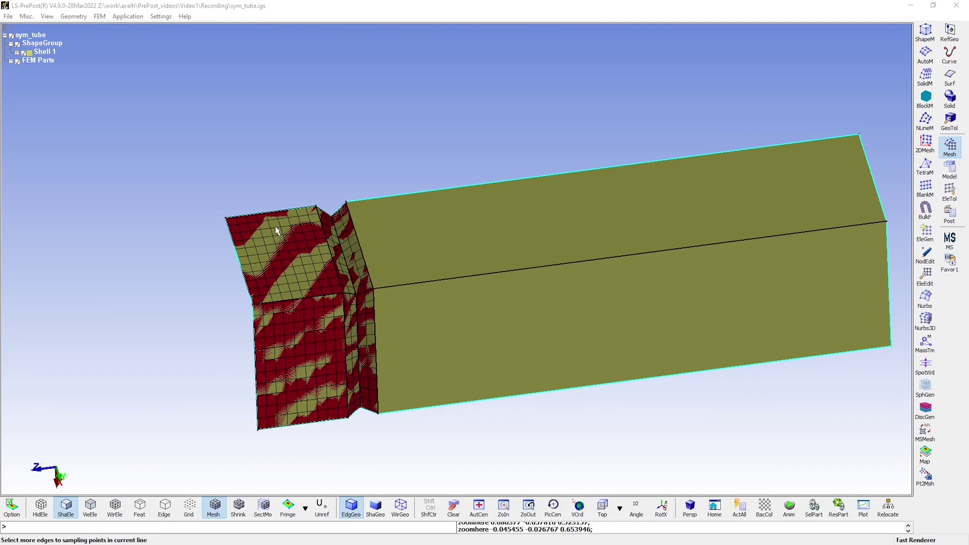
Auto-mesh the tube's top and side faces in Size mode at 4.5 with Mesh by GPart off.
{"action": "left_click_drag", "start_coordinate": [265, 229], "coordinate": [190, 335], "text": "shift"}
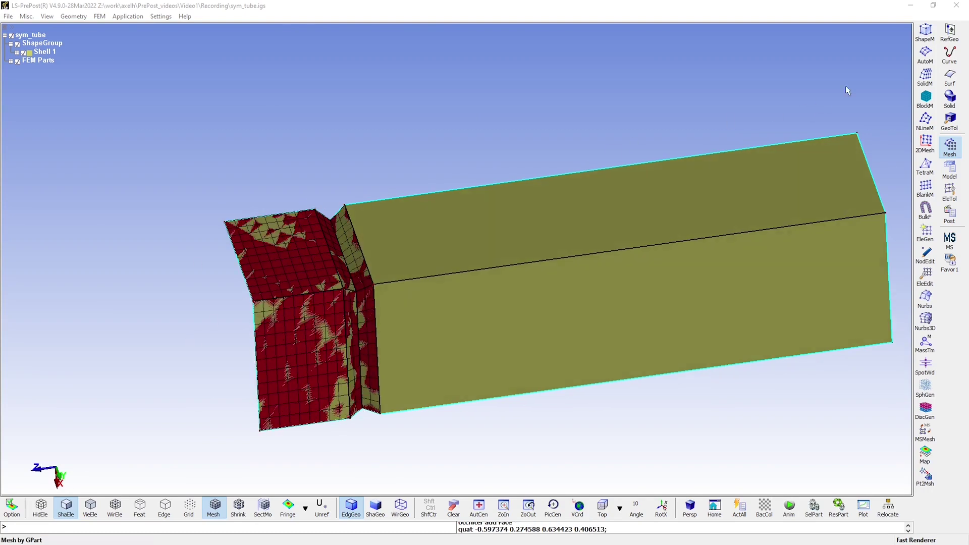
{"action": "left_click", "coordinate": [926, 54]}
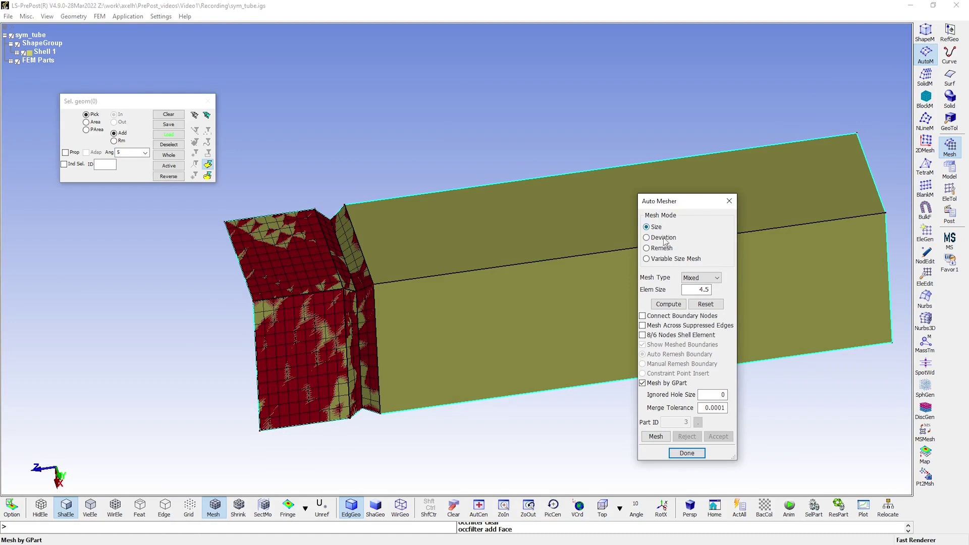
{"action": "left_click", "coordinate": [665, 239]}
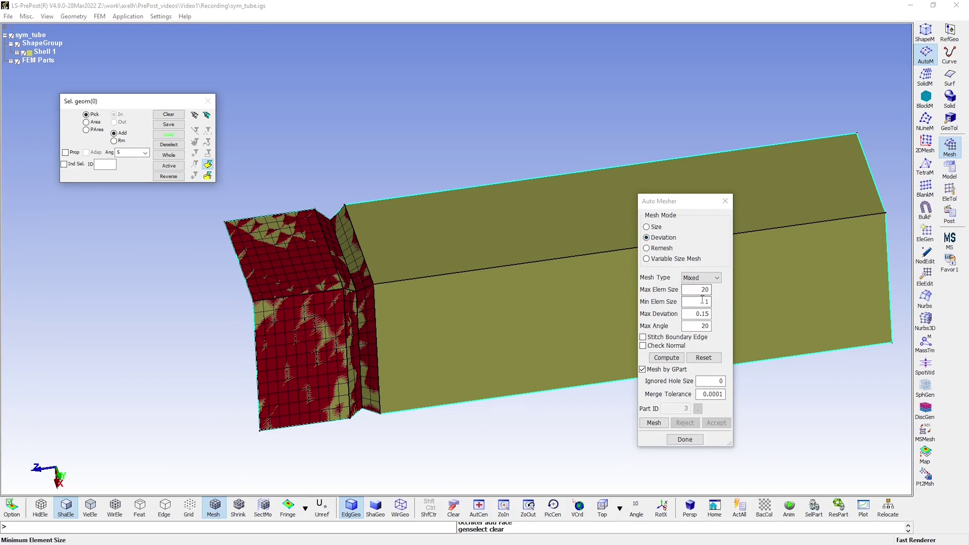
{"action": "left_click", "coordinate": [656, 227]}
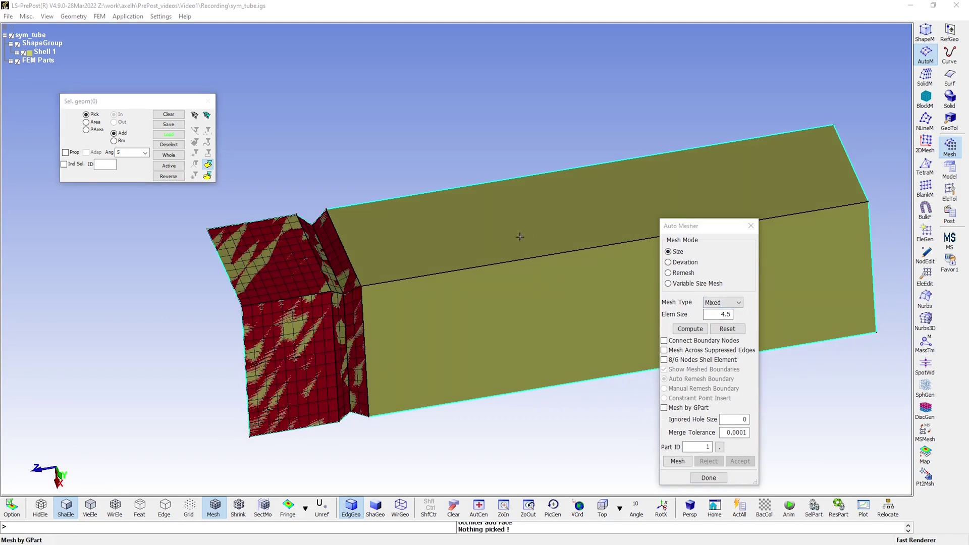
{"action": "left_click", "coordinate": [520, 234]}
{"action": "left_click", "coordinate": [581, 323]}
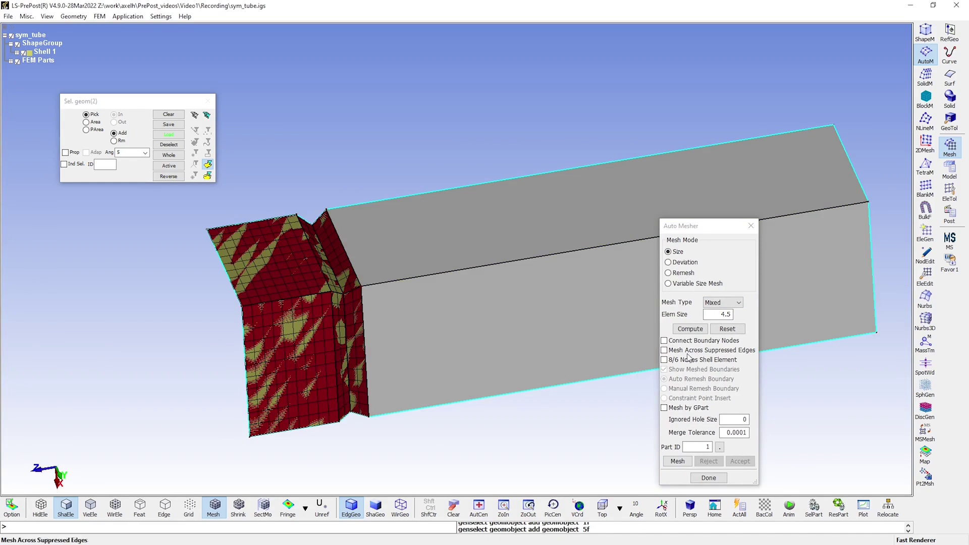
{"action": "left_click", "coordinate": [677, 461]}
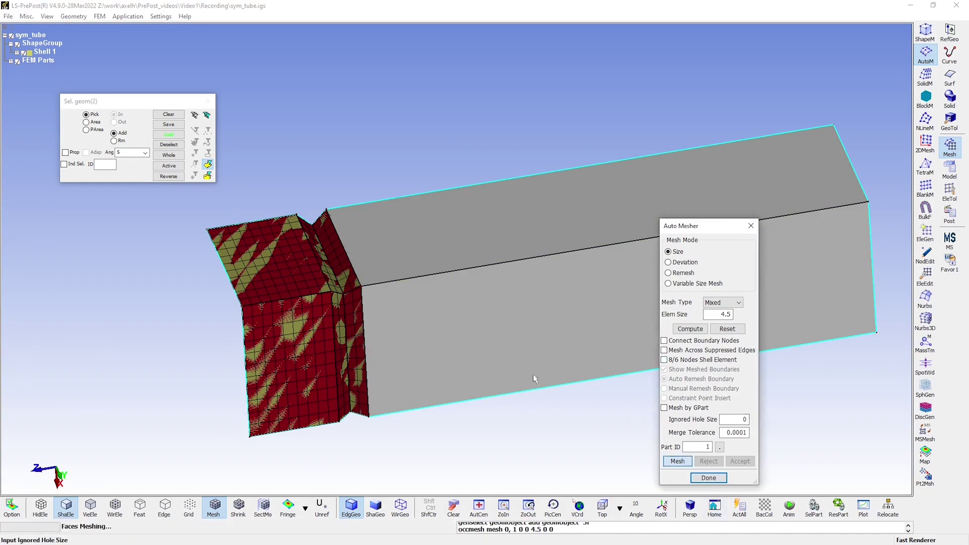
Set side edge E12 to 11 element divisions.
{"action": "middle_click_drag", "start_coordinate": [593, 348], "coordinate": [451, 340], "text": "shift"}
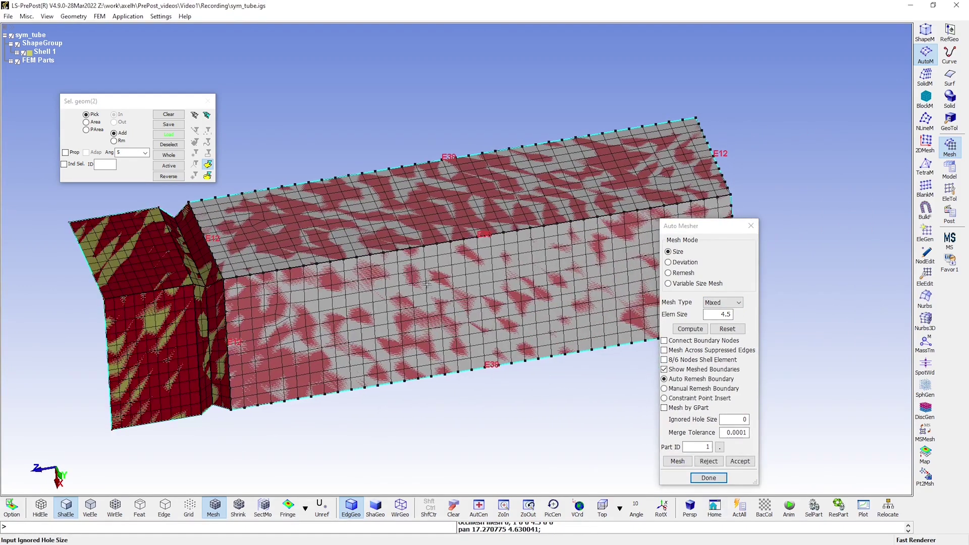
{"action": "mouse_move", "coordinate": [428, 261]}
{"action": "left_mouse_down", "text": "shift"}
{"action": "mouse_move", "coordinate": [641, 268]}
{"action": "mouse_move", "coordinate": [626, 197]}
{"action": "left_mouse_up", "text": "shift"}
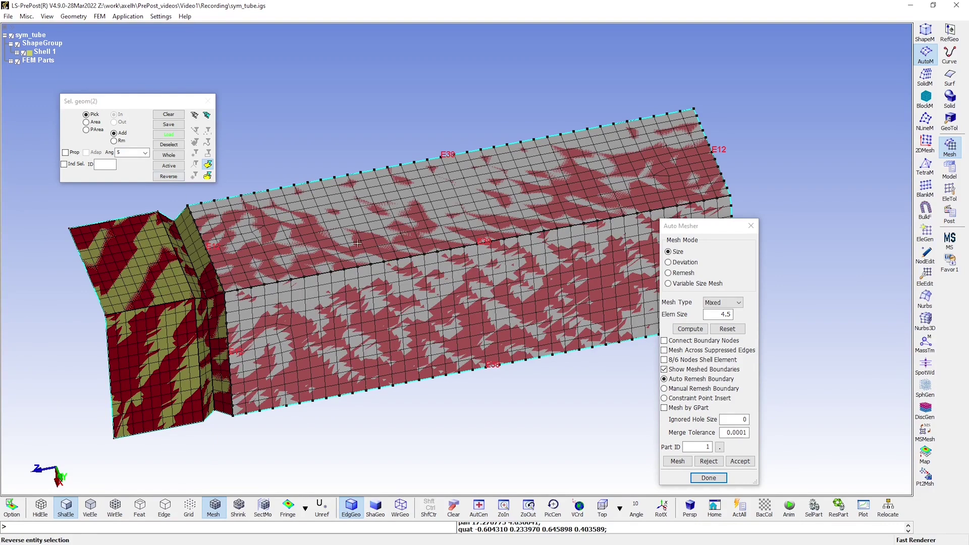
{"action": "scroll", "coordinate": [271, 262], "scroll_direction": "up", "scroll_amount": 5}
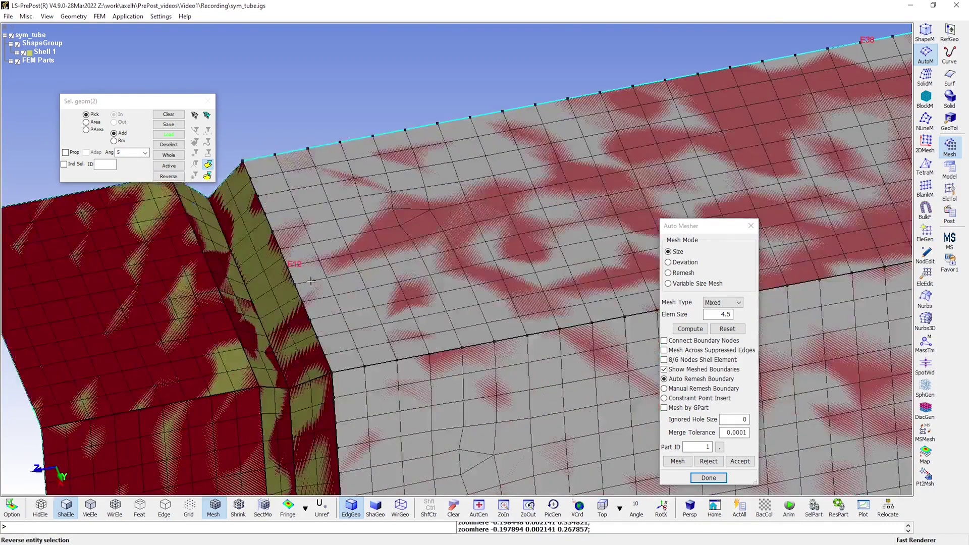
{"action": "left_click", "coordinate": [291, 263]}
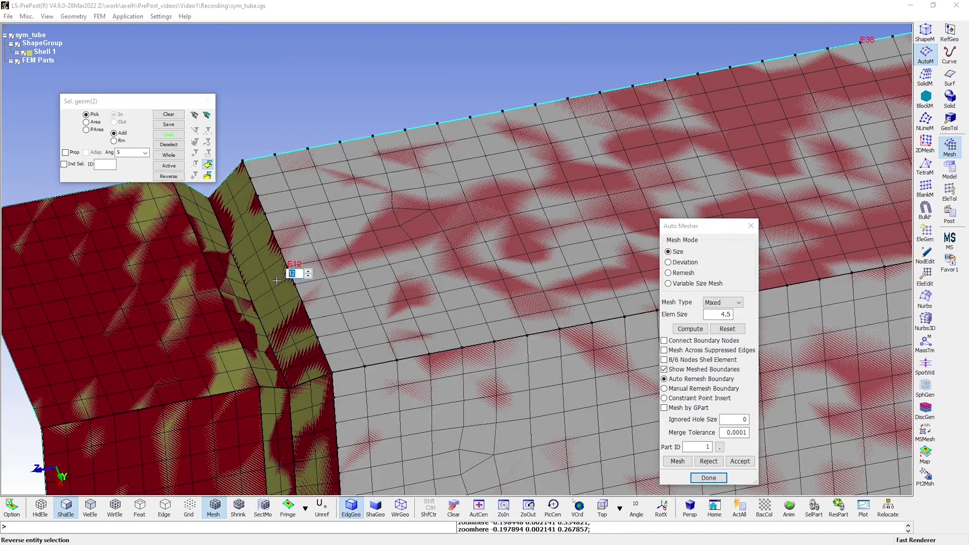
{"action": "type", "text": "11"}
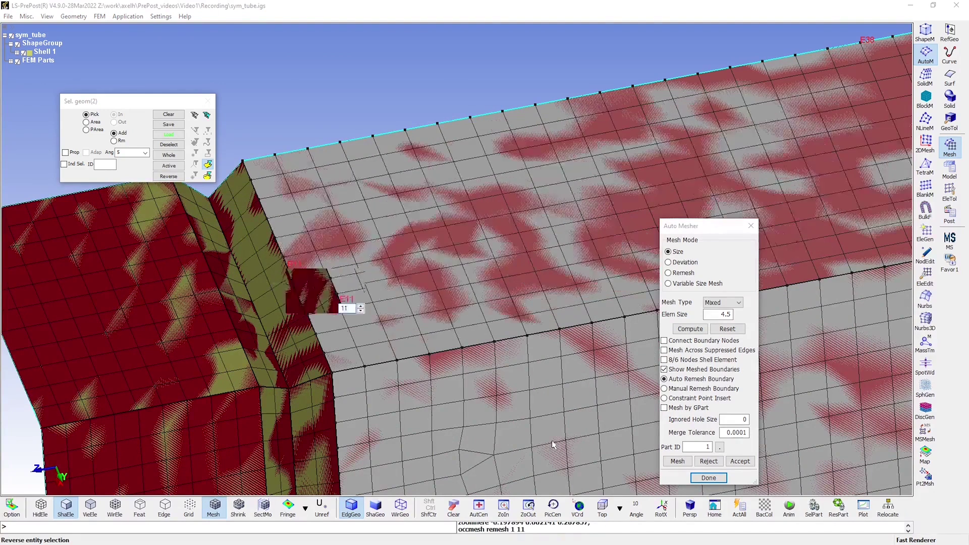
{"action": "scroll", "coordinate": [428, 332], "scroll_direction": "down", "scroll_amount": 5}
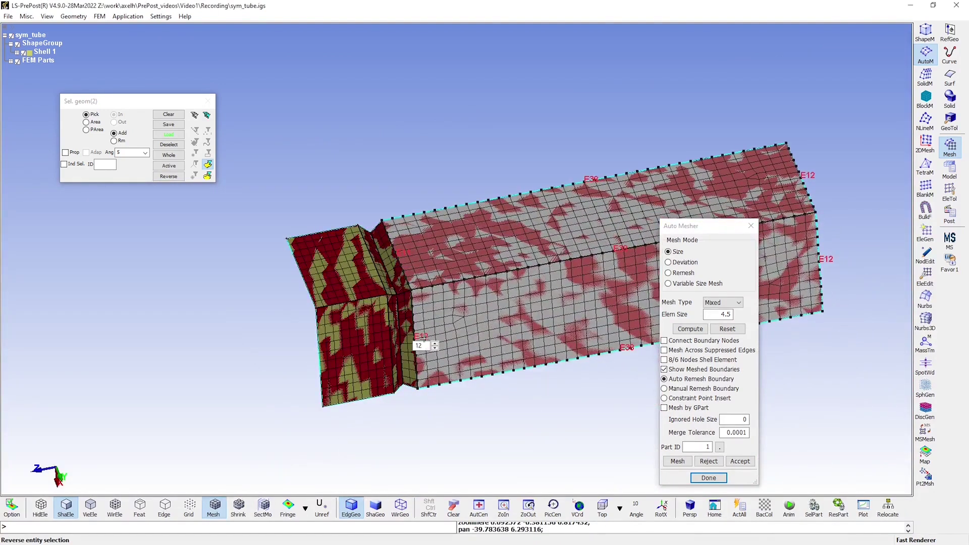
{"action": "double_click", "coordinate": [419, 346]}
{"action": "type", "text": "11"}
{"action": "key", "text": "Return"}
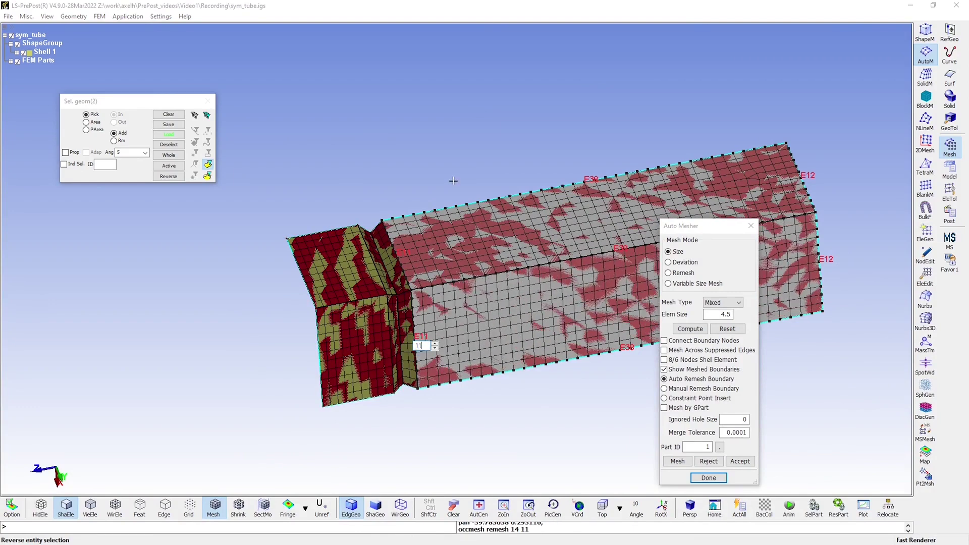
Apply 11 divisions to the top-face edge and E12, then accept the shell mesh.
{"action": "scroll", "coordinate": [589, 260], "scroll_direction": "up", "scroll_amount": 5}
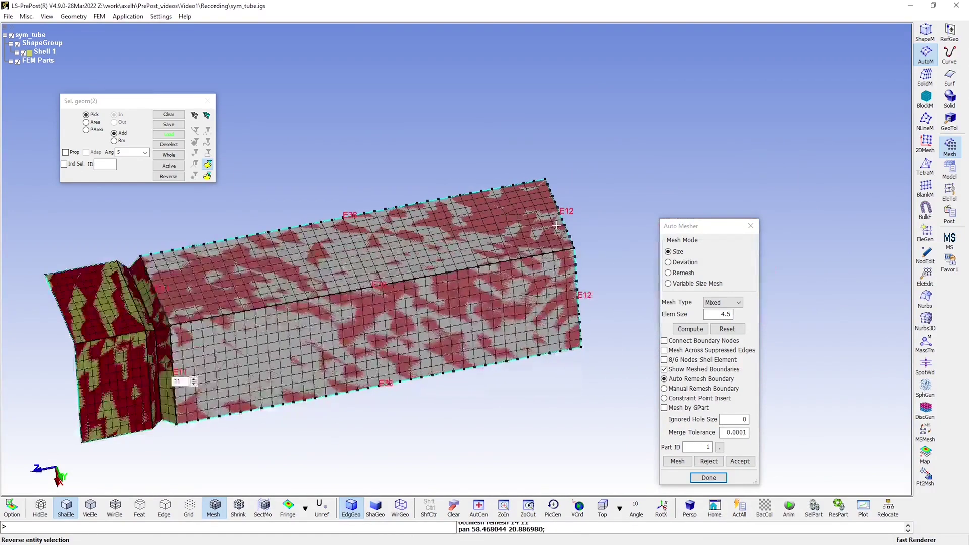
{"action": "left_click", "coordinate": [565, 207]}
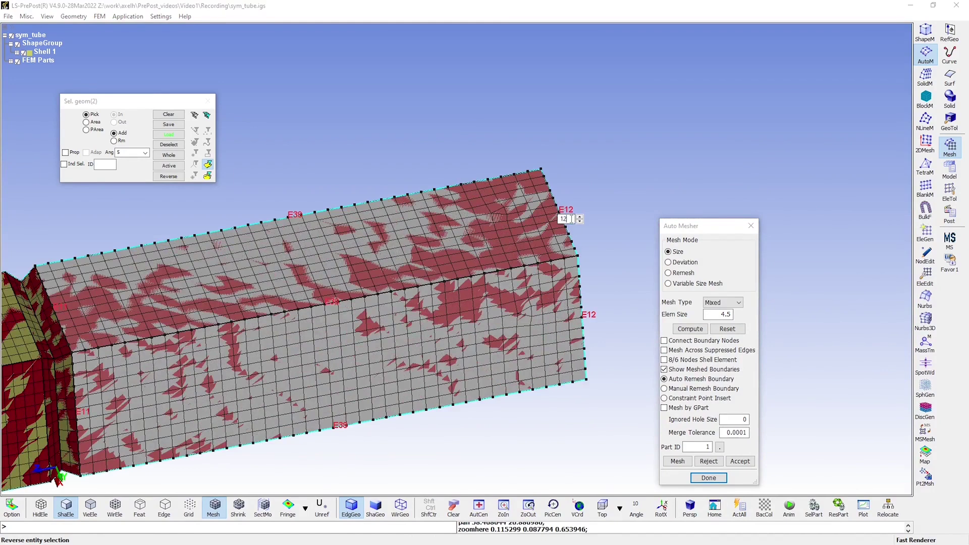
{"action": "key", "text": "Return"}
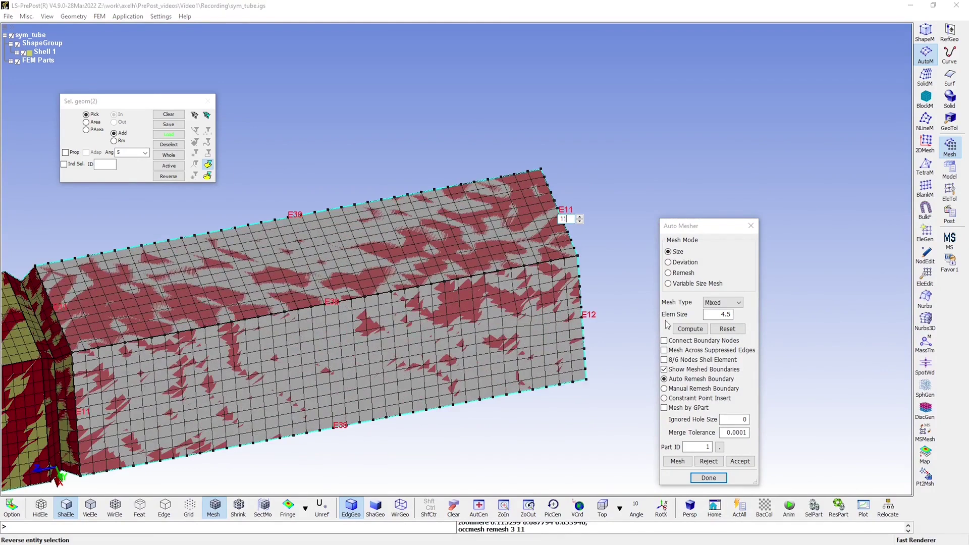
{"action": "left_click", "coordinate": [589, 315]}
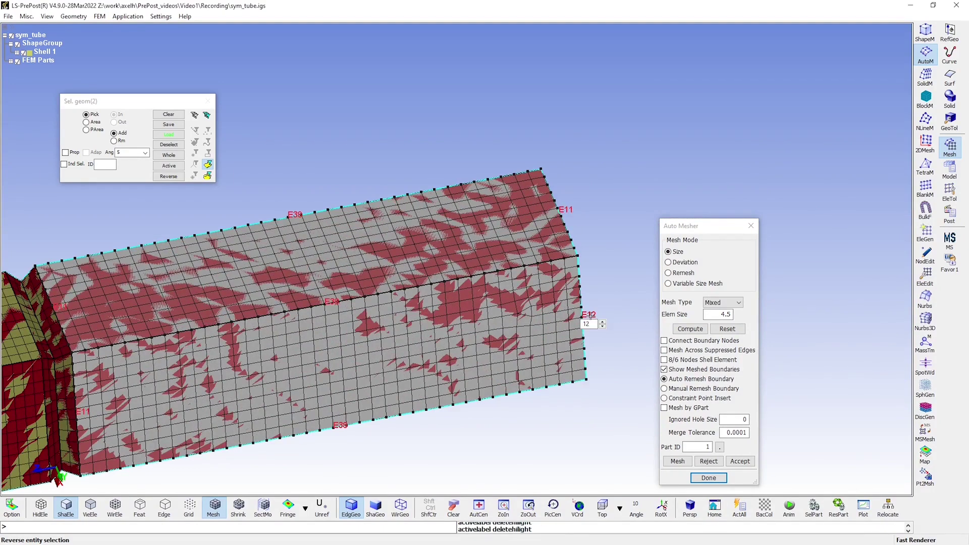
{"action": "double_click", "coordinate": [587, 324]}
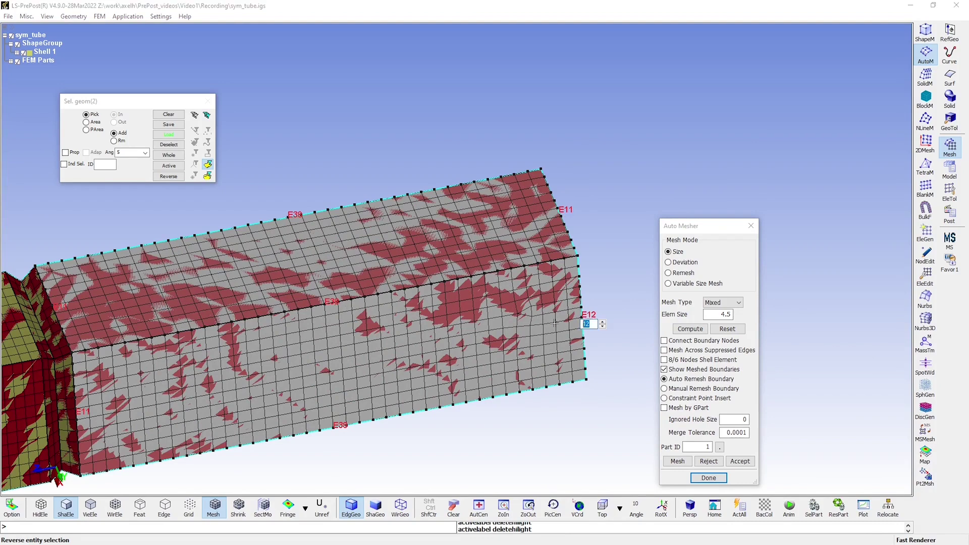
{"action": "key", "text": "Return"}
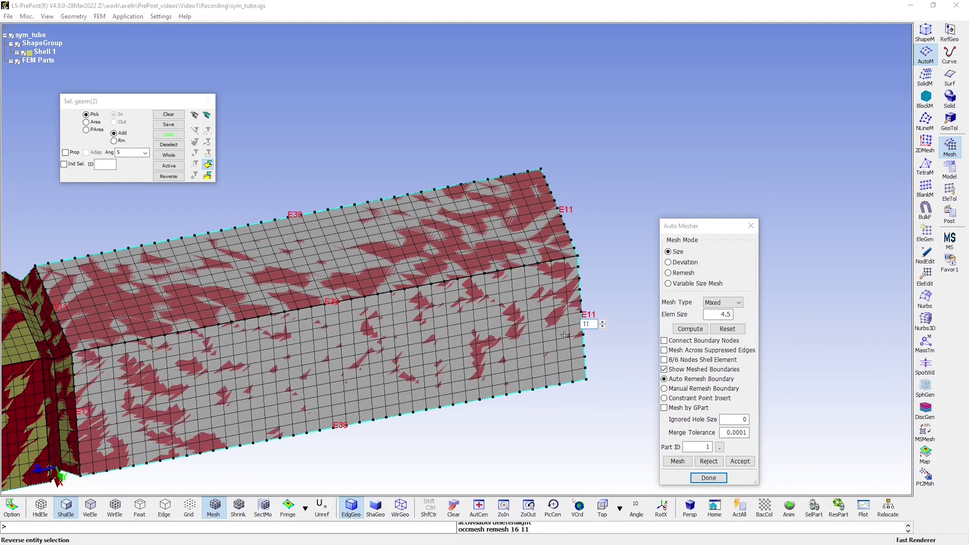
{"action": "middle_click_drag", "start_coordinate": [590, 337], "coordinate": [558, 231]}
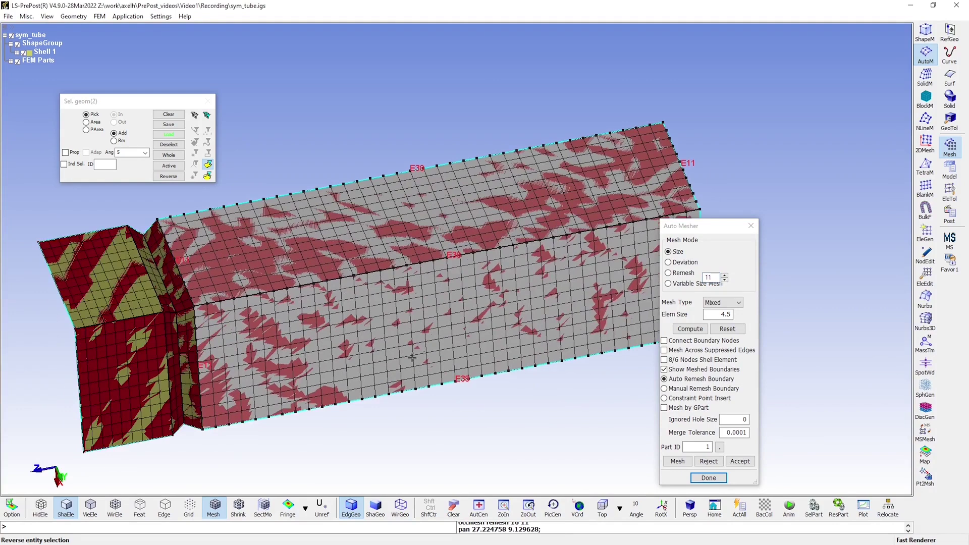
{"action": "left_click", "coordinate": [740, 461]}
Exit the Auto Mesher, hide geometry with EdgGeo, and rotate to inspect the tube mesh.
{"action": "left_click", "coordinate": [714, 479]}
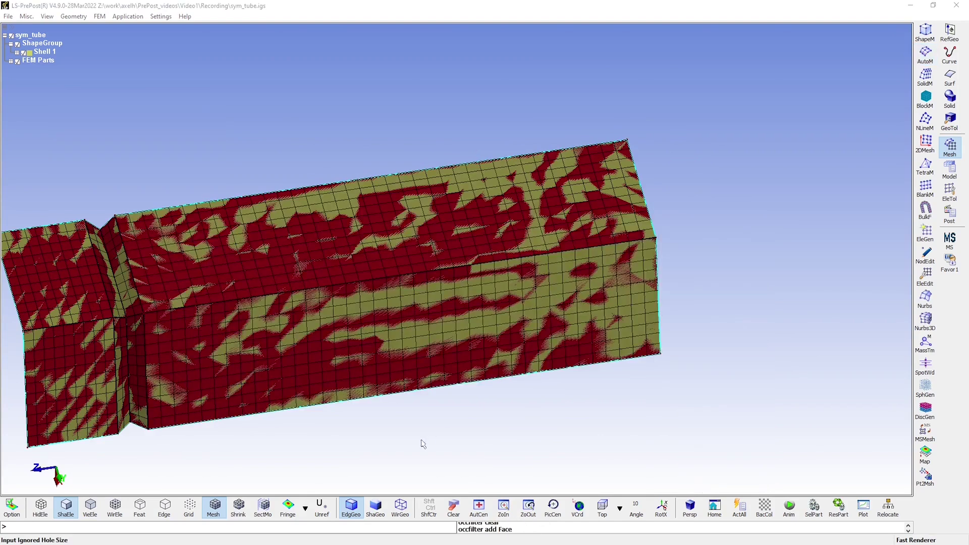
{"action": "left_click", "coordinate": [355, 516]}
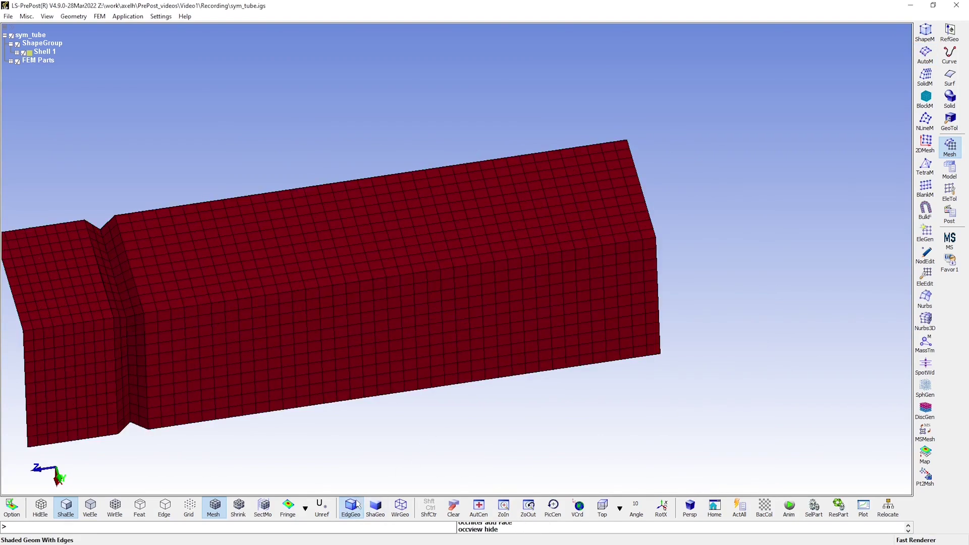
{"action": "middle_click_drag", "start_coordinate": [374, 302], "coordinate": [458, 363], "text": "shift"}
{"action": "mouse_move", "coordinate": [459, 364]}
{"action": "left_mouse_down", "text": "shift"}
{"action": "mouse_move", "coordinate": [591, 301]}
{"action": "mouse_move", "coordinate": [686, 239]}
{"action": "mouse_move", "coordinate": [718, 281]}
{"action": "mouse_move", "coordinate": [565, 259]}
{"action": "mouse_move", "coordinate": [424, 266]}
{"action": "mouse_move", "coordinate": [742, 276]}
{"action": "mouse_move", "coordinate": [422, 256]}
{"action": "mouse_move", "coordinate": [372, 283]}
{"action": "mouse_move", "coordinate": [534, 296]}
{"action": "mouse_move", "coordinate": [552, 261]}
{"action": "mouse_move", "coordinate": [547, 245]}
{"action": "left_mouse_up", "text": "shift"}
{"action": "left_click_drag", "start_coordinate": [734, 328], "coordinate": [503, 290], "text": "shift"}
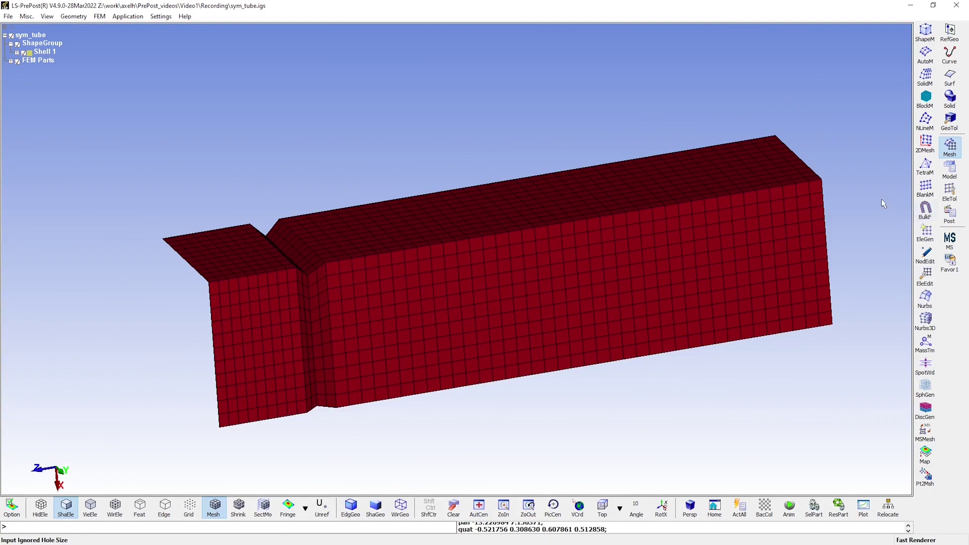
{"action": "left_click_drag", "start_coordinate": [541, 256], "coordinate": [525, 307], "text": "shift"}
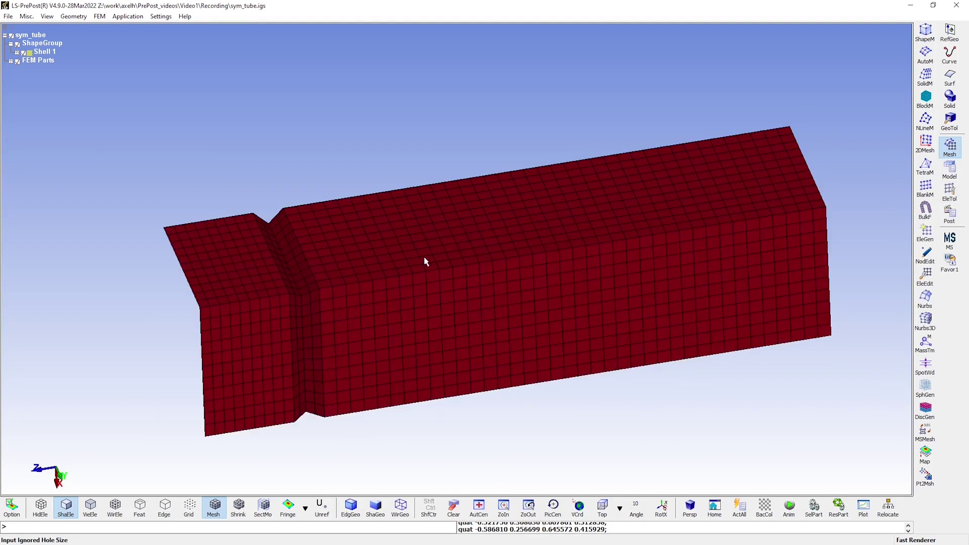
Area-select all mesh nodes in DupNod and show the duplicate nodes.
{"action": "left_click", "coordinate": [954, 194]}
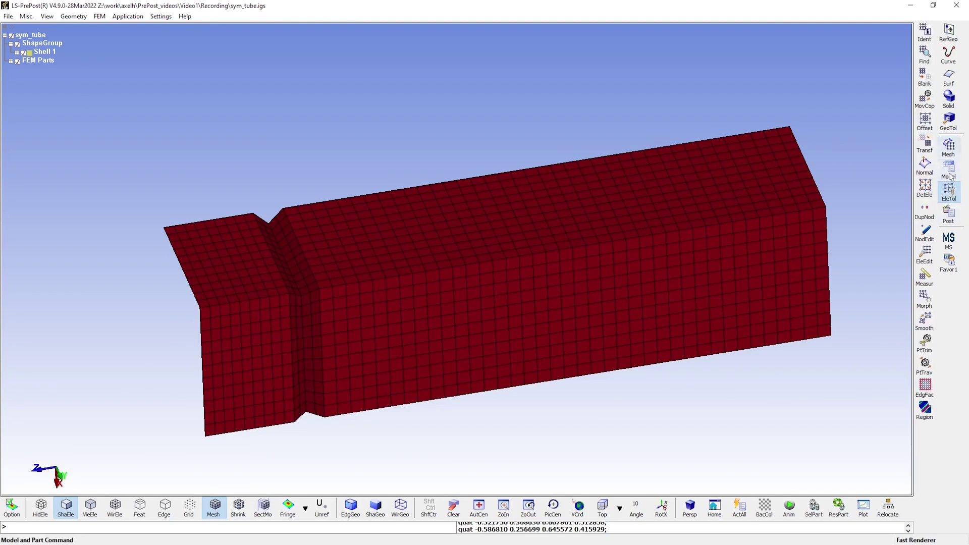
{"action": "left_click", "coordinate": [924, 212]}
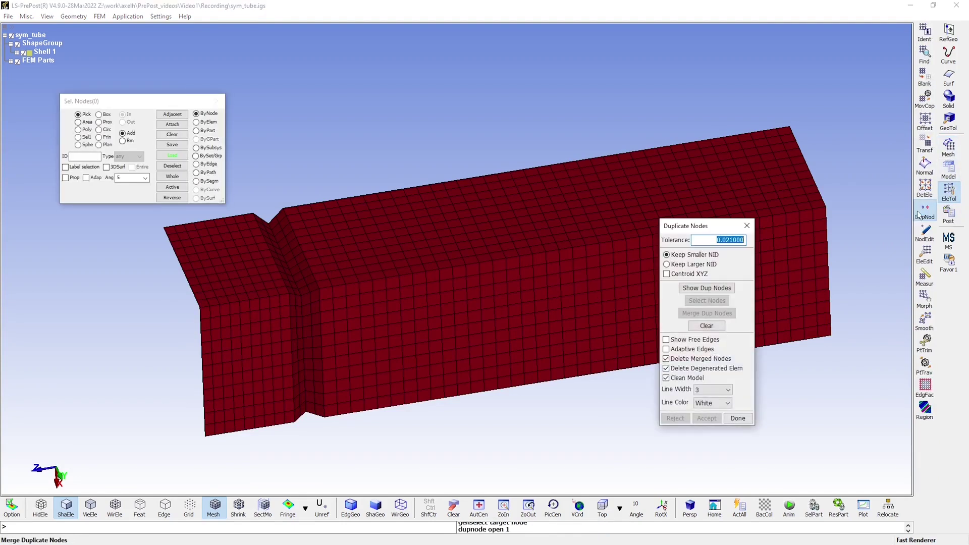
{"action": "scroll", "coordinate": [504, 218], "scroll_direction": "down", "scroll_amount": 3}
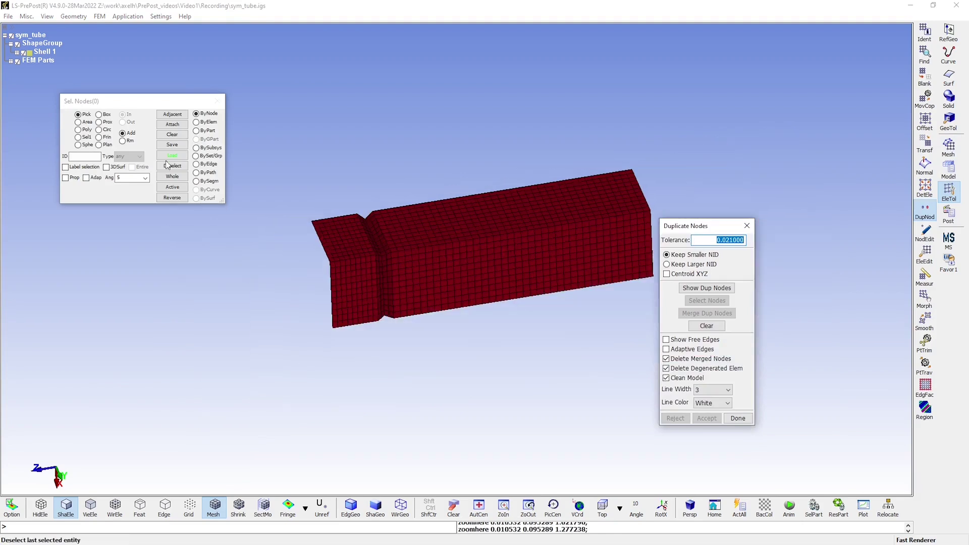
{"action": "left_click", "coordinate": [77, 121]}
{"action": "left_click_drag", "start_coordinate": [278, 117], "coordinate": [726, 363]}
{"action": "left_click", "coordinate": [707, 288]}
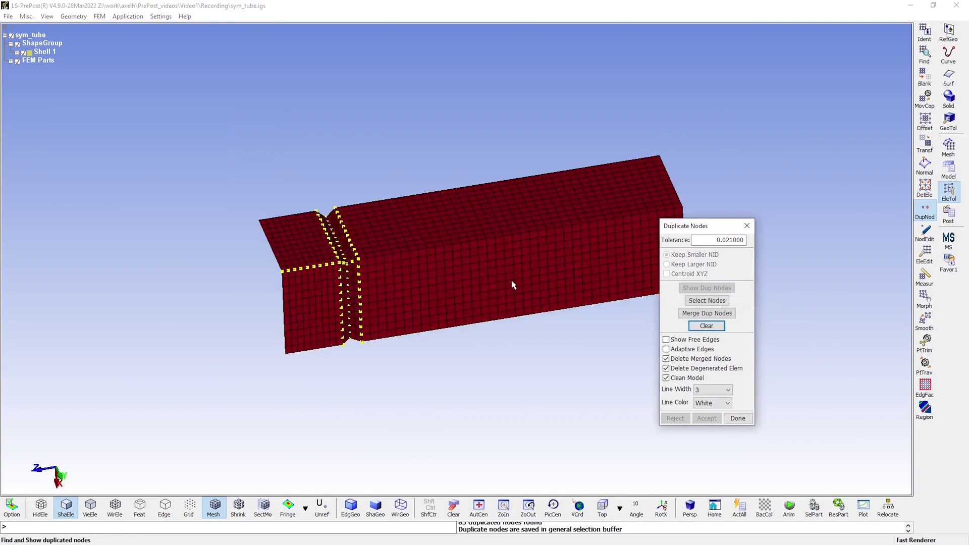
Merge the shown duplicate nodes, accept, and close the tool.
{"action": "mouse_move", "coordinate": [458, 281]}
{"action": "left_mouse_down", "text": "ctrl"}
{"action": "mouse_move", "coordinate": [565, 336]}
{"action": "mouse_move", "coordinate": [250, 270]}
{"action": "left_mouse_up", "text": "ctrl"}
{"action": "scroll", "coordinate": [251, 269], "scroll_direction": "up", "scroll_amount": 2}
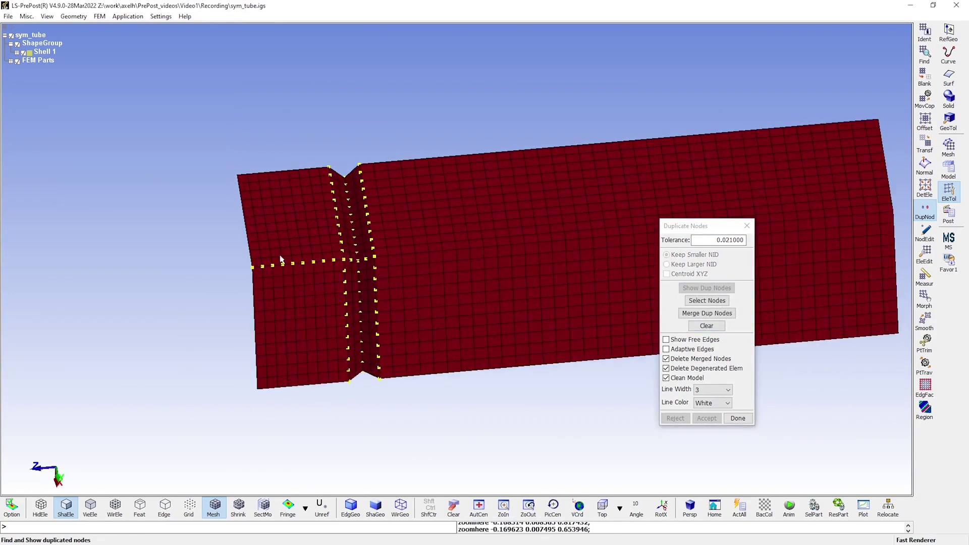
{"action": "left_click_drag", "start_coordinate": [382, 207], "coordinate": [631, 257], "text": "ctrl"}
{"action": "middle_click_drag", "start_coordinate": [632, 257], "coordinate": [504, 270], "text": "ctrl"}
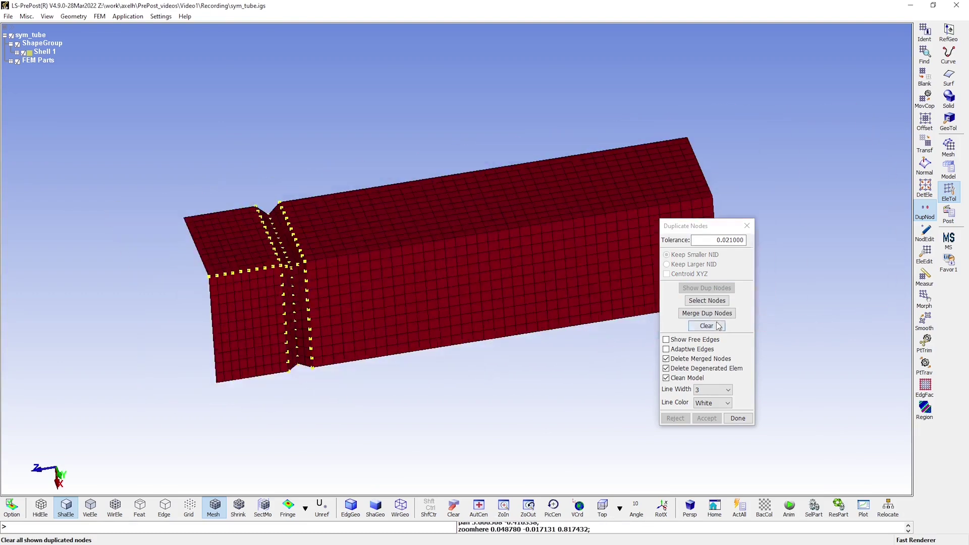
{"action": "left_click", "coordinate": [722, 314]}
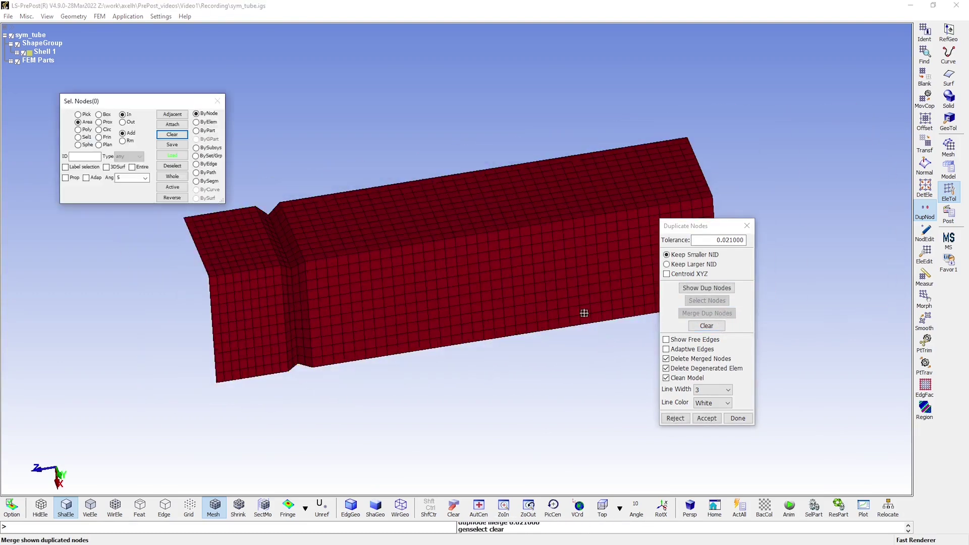
{"action": "left_click", "coordinate": [707, 418]}
{"action": "left_click", "coordinate": [738, 419]}
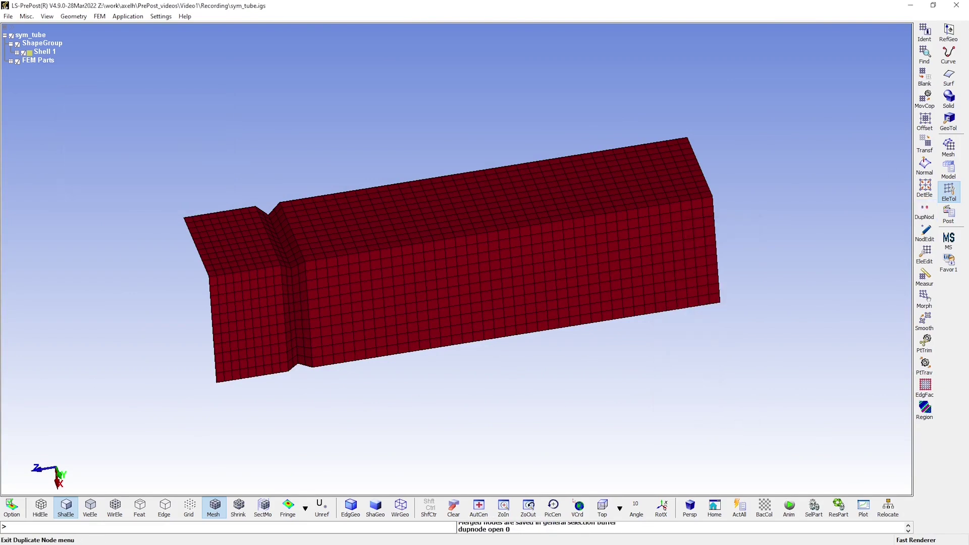
{"action": "left_click", "coordinate": [949, 146]}
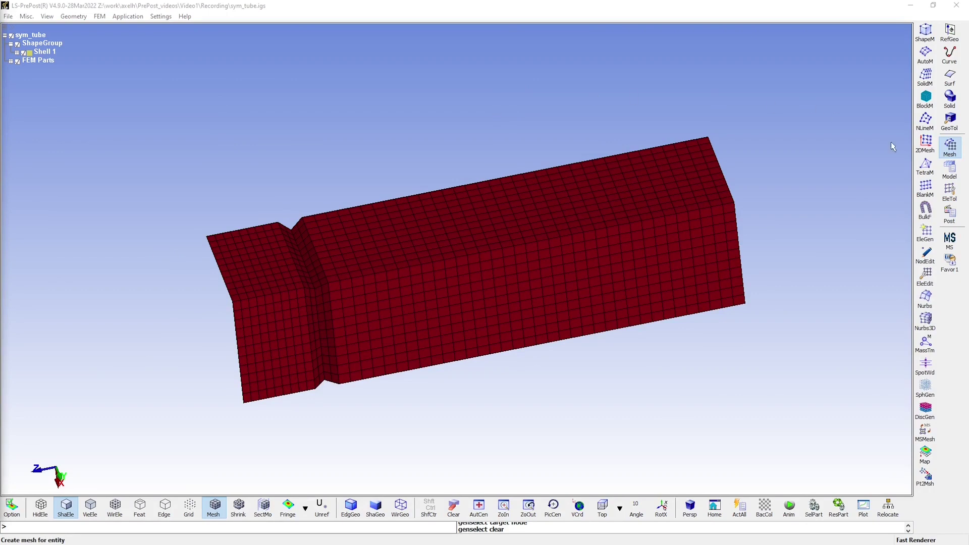
{"action": "left_click", "coordinate": [927, 36]}
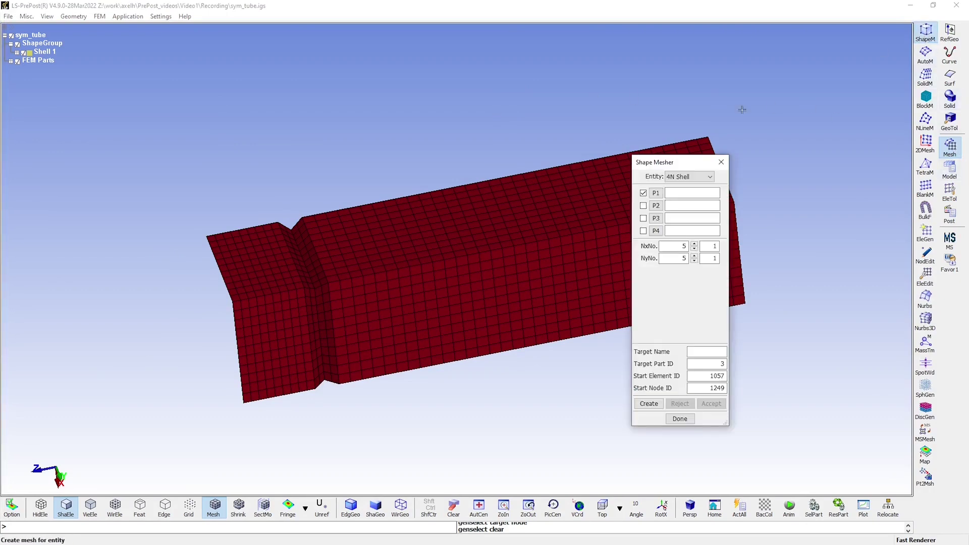
{"action": "left_click", "coordinate": [709, 179]}
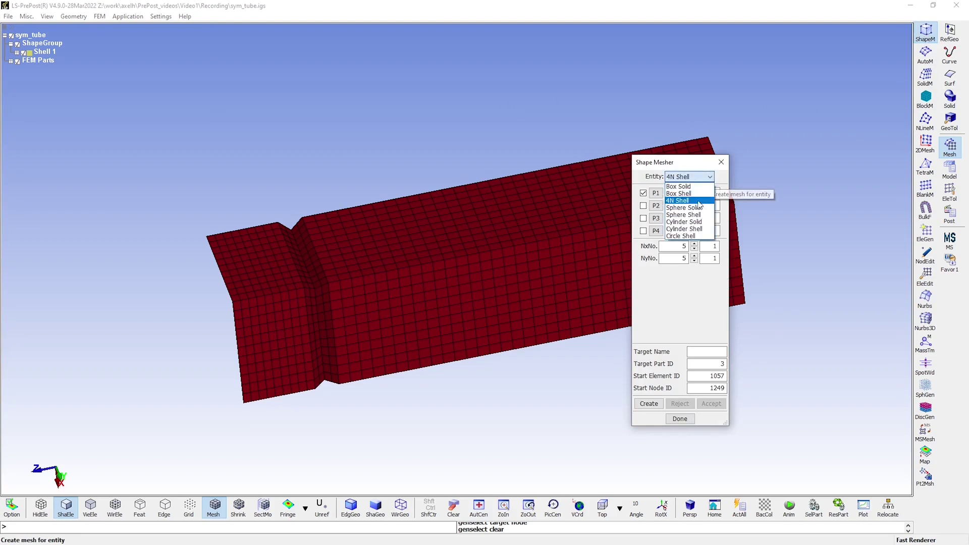
{"action": "left_click", "coordinate": [678, 200]}
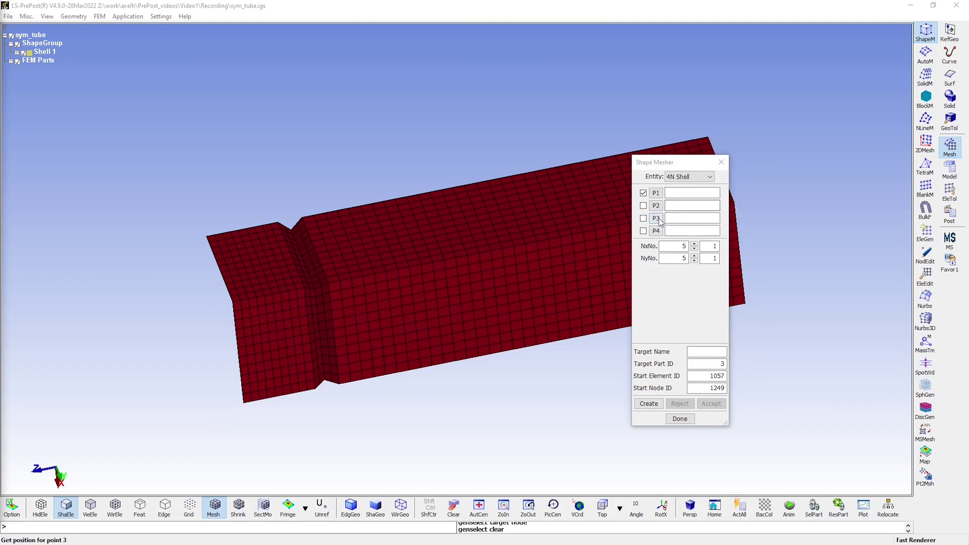
{"action": "left_click", "coordinate": [657, 218]}
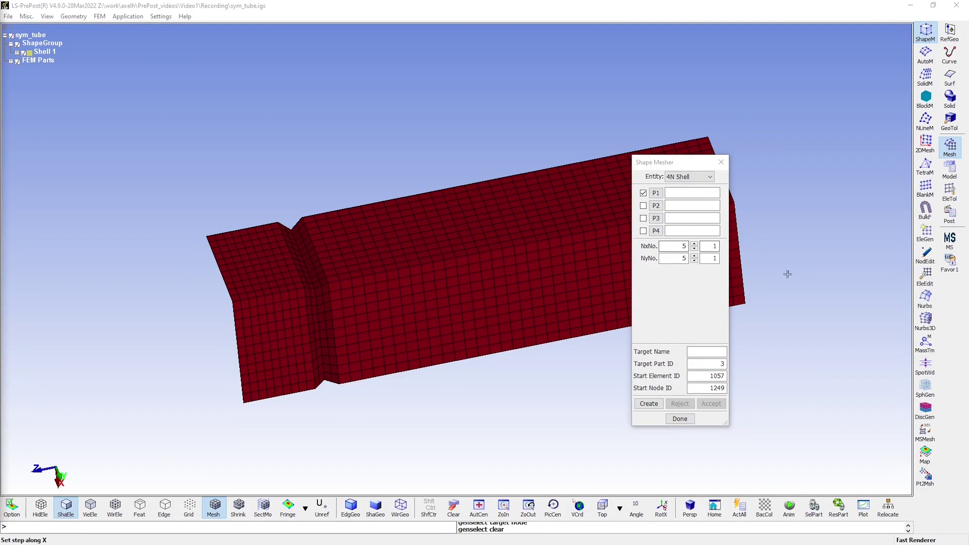
Measure node 386's coordinates, about (-50, 0, 0), then zoom out to see the tube.
{"action": "left_click", "coordinate": [951, 195]}
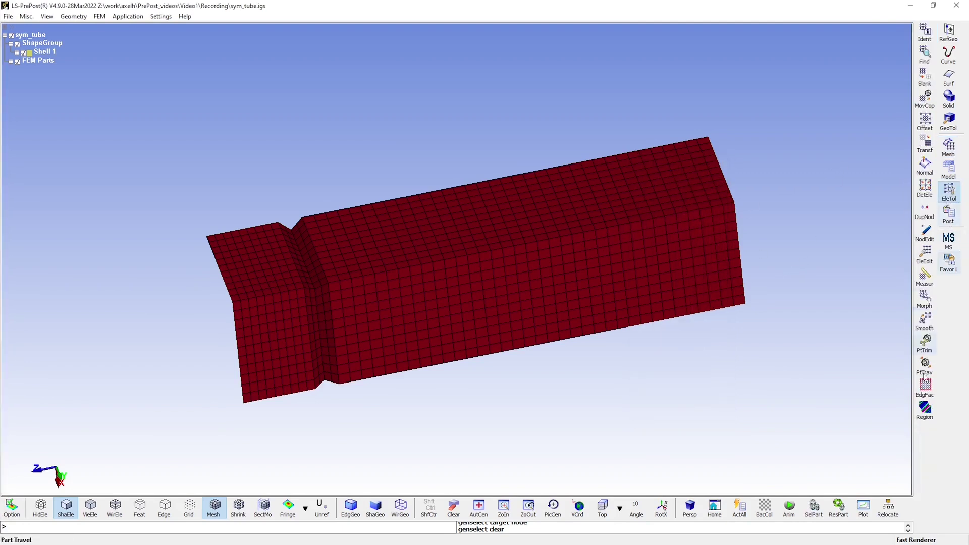
{"action": "left_click", "coordinate": [925, 277]}
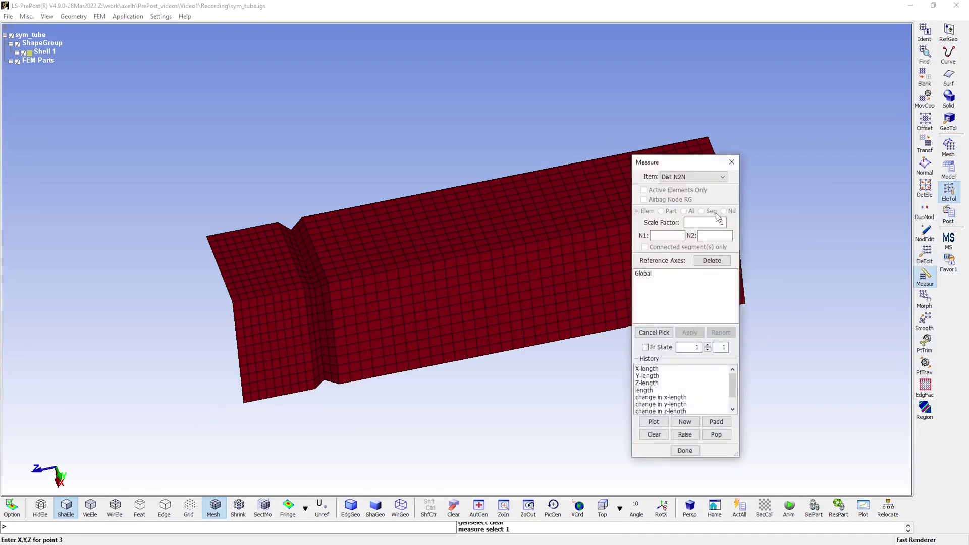
{"action": "left_click", "coordinate": [691, 177]}
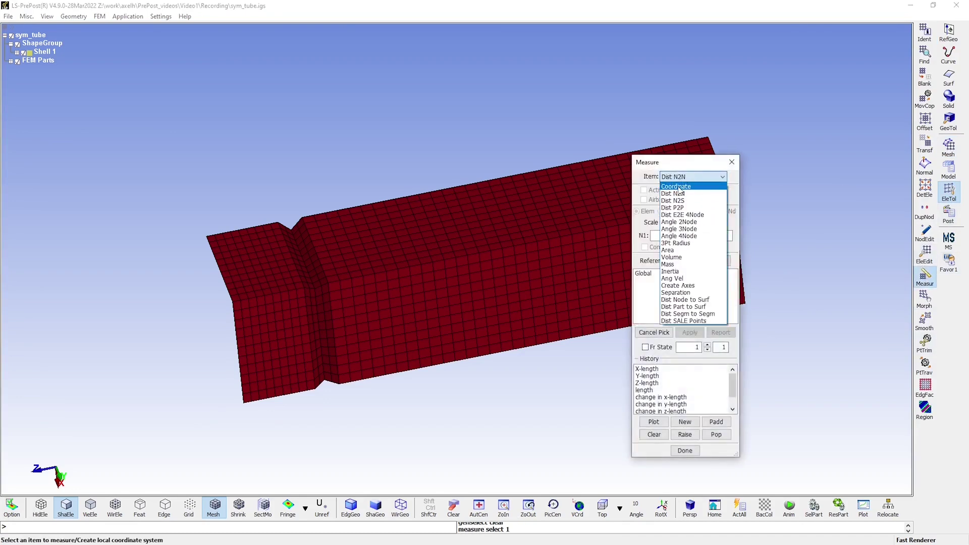
{"action": "left_click", "coordinate": [677, 186]}
{"action": "left_click_drag", "start_coordinate": [699, 162], "coordinate": [785, 198]}
{"action": "left_click_drag", "start_coordinate": [605, 212], "coordinate": [652, 121], "text": "shift"}
{"action": "scroll", "coordinate": [652, 121], "scroll_direction": "up", "scroll_amount": 5}
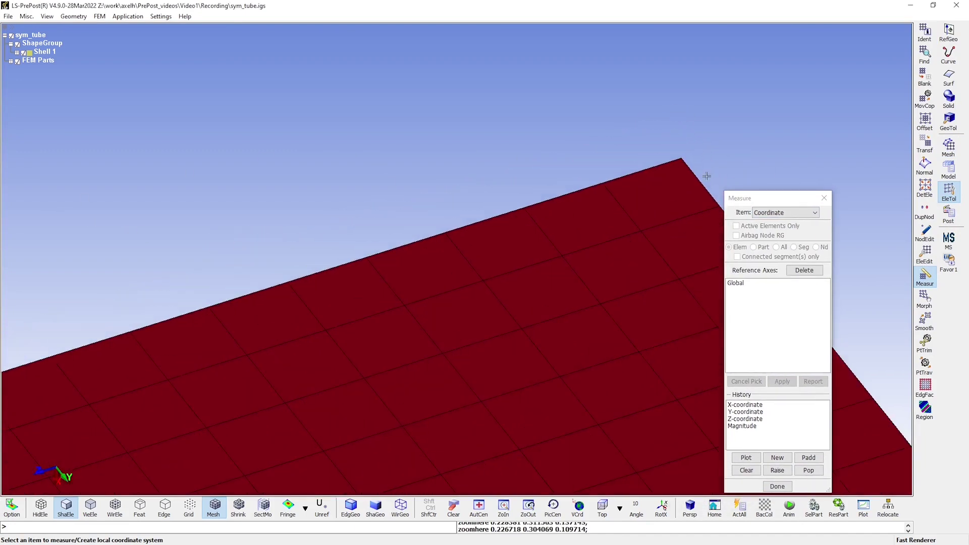
{"action": "left_click", "coordinate": [682, 158]}
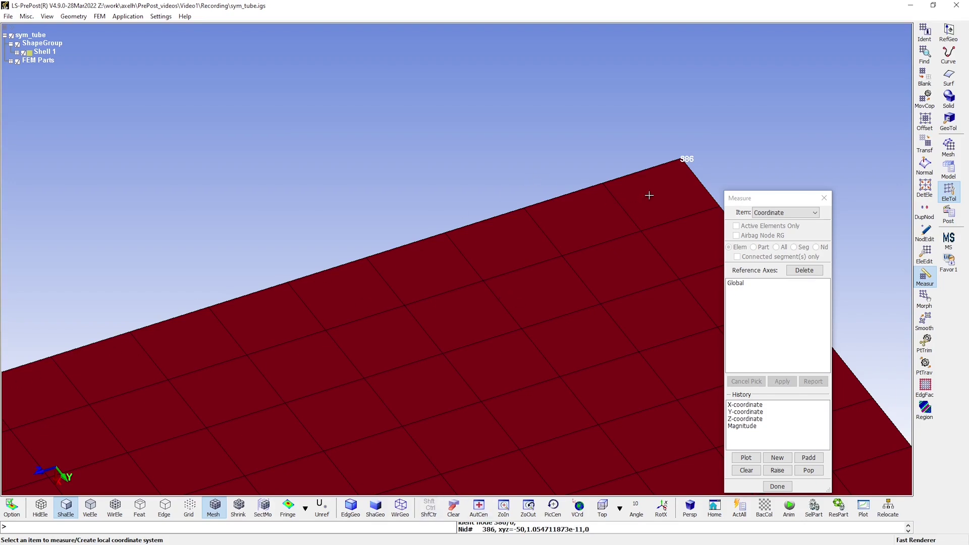
{"action": "scroll", "coordinate": [626, 222], "scroll_direction": "down", "scroll_amount": 5}
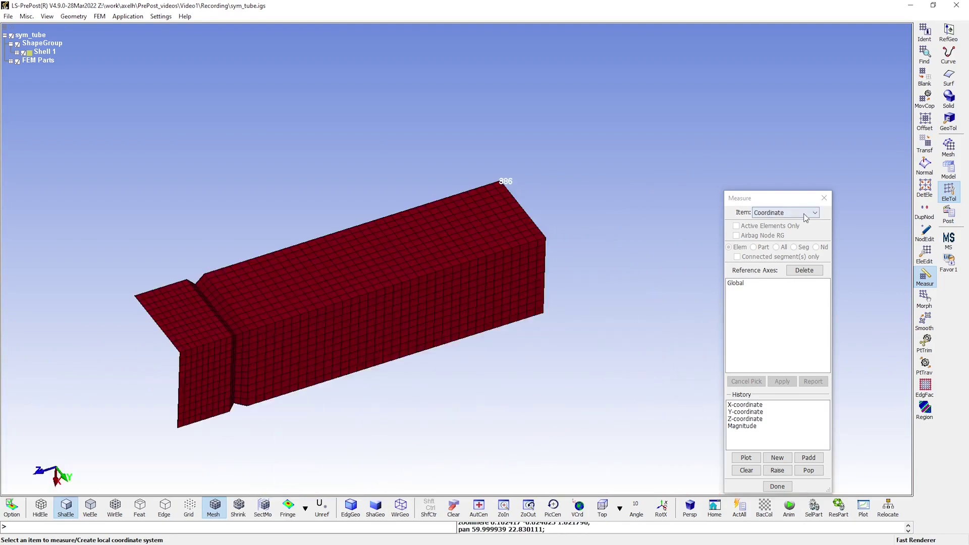
Measure the node-to-node distance from node 408 to node 840, which reads 50.
{"action": "left_click", "coordinate": [806, 216]}
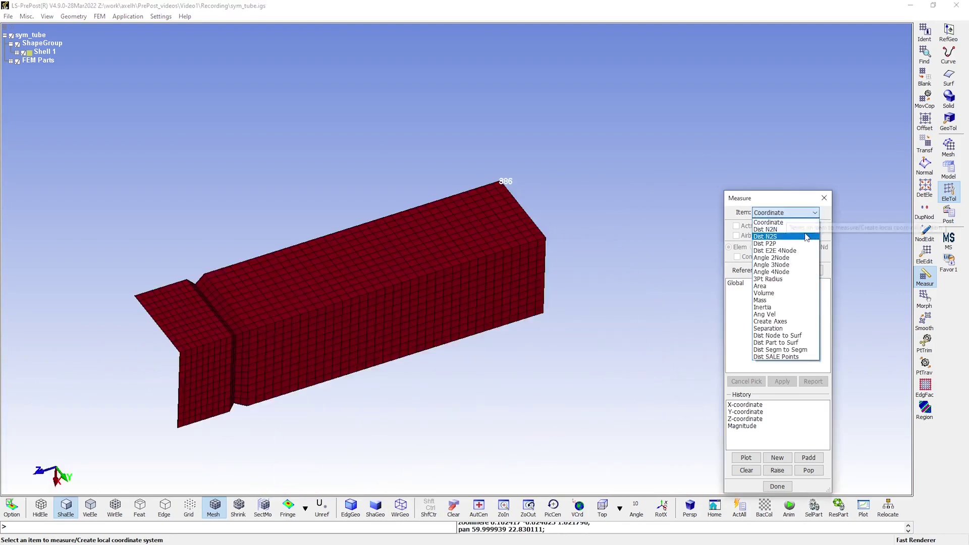
{"action": "left_click", "coordinate": [782, 234]}
{"action": "left_click_drag", "start_coordinate": [573, 229], "coordinate": [559, 306]}
{"action": "scroll", "coordinate": [559, 306], "scroll_direction": "up", "scroll_amount": 3}
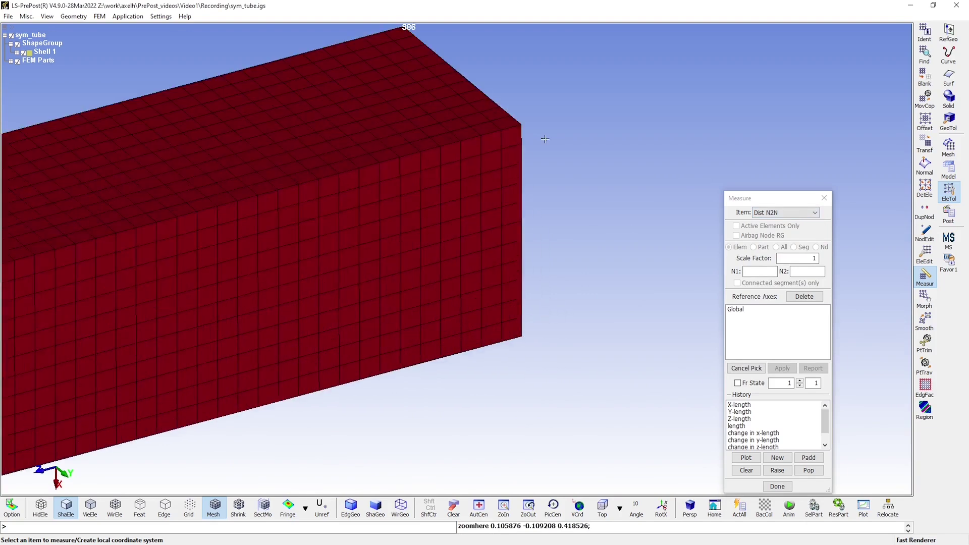
{"action": "left_click", "coordinate": [520, 126]}
{"action": "left_click", "coordinate": [520, 337]}
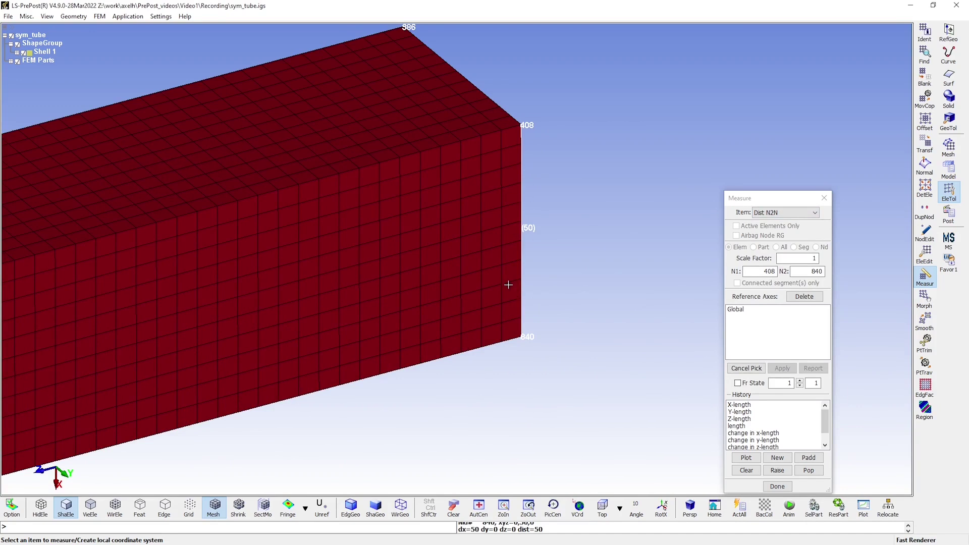
{"action": "scroll", "coordinate": [436, 312], "scroll_direction": "down", "scroll_amount": 2}
{"action": "mouse_move", "coordinate": [308, 358]}
{"action": "left_mouse_down", "text": "ctrl"}
{"action": "mouse_move", "coordinate": [355, 341]}
{"action": "mouse_move", "coordinate": [247, 342]}
{"action": "mouse_move", "coordinate": [238, 273]}
{"action": "mouse_move", "coordinate": [289, 262]}
{"action": "left_mouse_up", "text": "ctrl"}
{"action": "middle_click_drag", "start_coordinate": [289, 262], "coordinate": [282, 235], "text": "ctrl"}
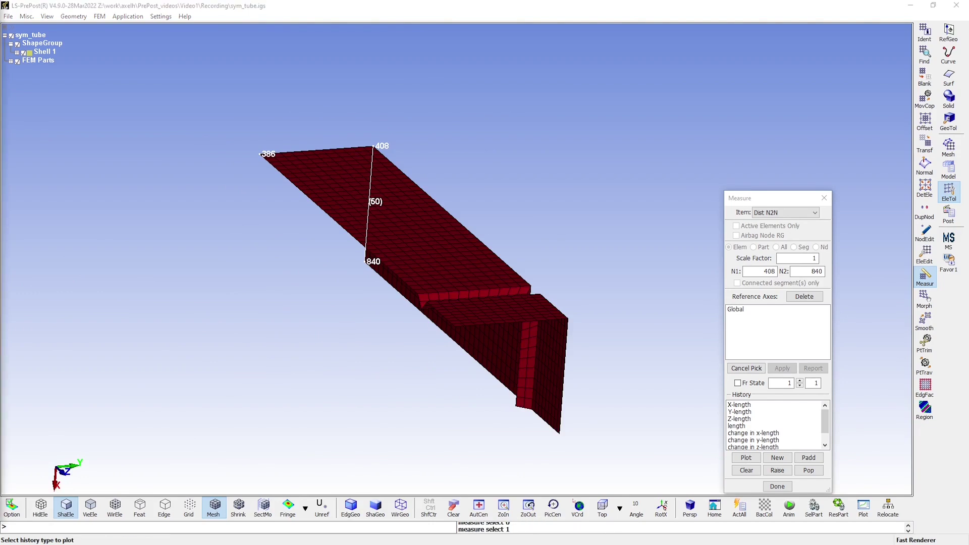
Enter the plate corner points spanning (10,-10,-2) to (-90,90,-2) in the Shape Mesher.
{"action": "left_click", "coordinate": [825, 198]}
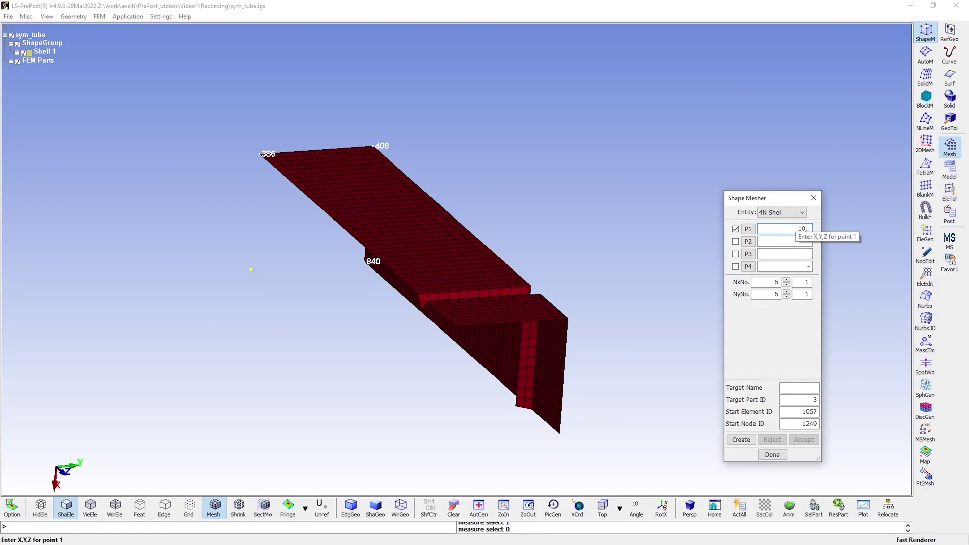
{"action": "type", "text": "10,-2"}
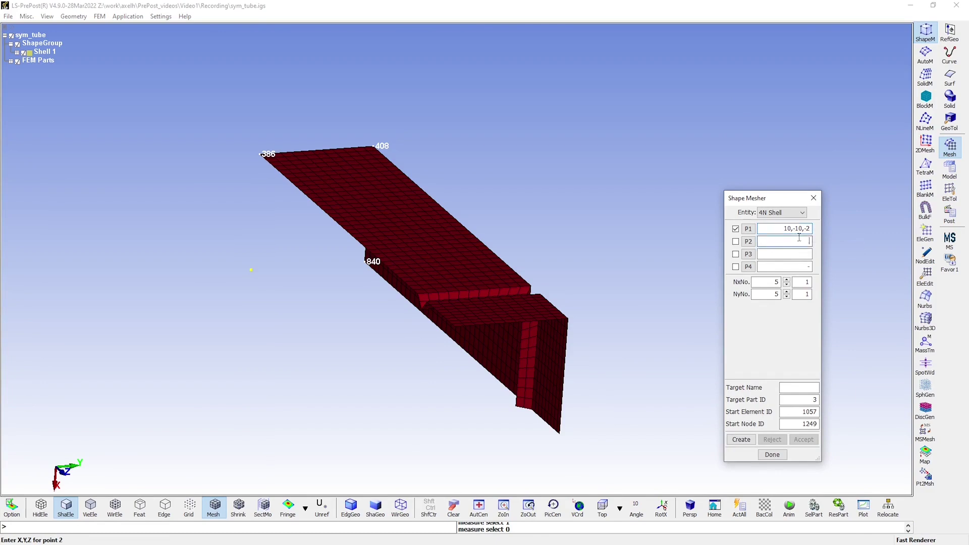
{"action": "type", "text": "10,90,-2"}
{"action": "key", "text": "Return"}
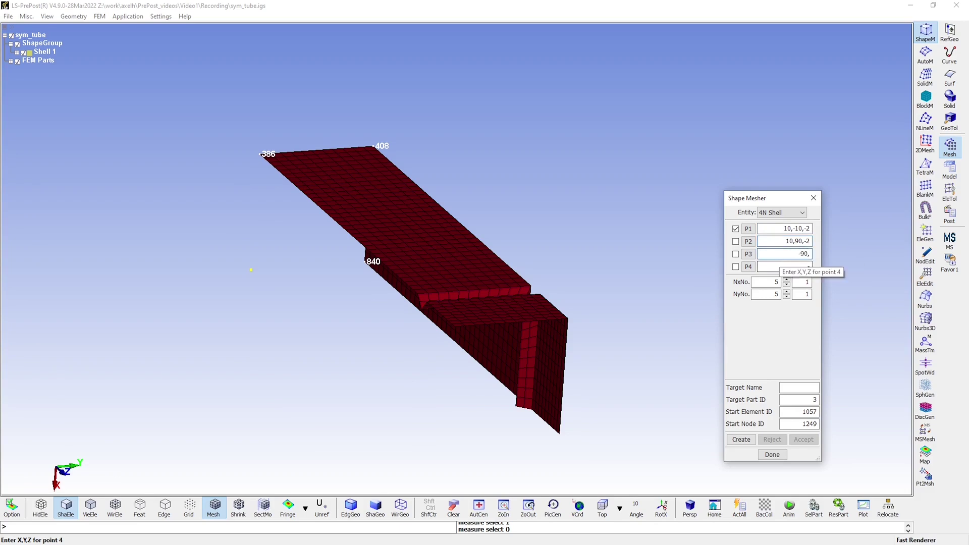
{"action": "type", "text": "-90,90,-2"}
{"action": "left_click", "coordinate": [801, 267]}
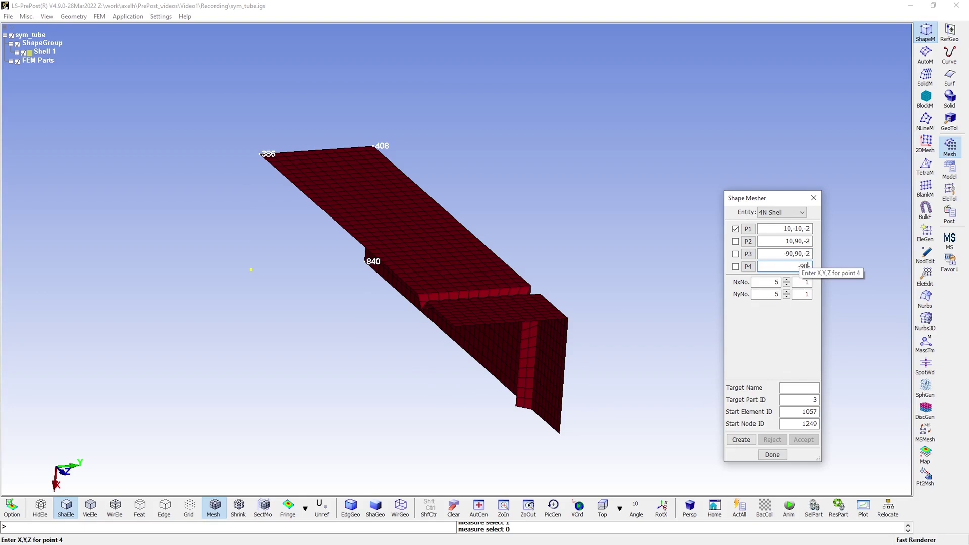
{"action": "type", "text": "10,--"}
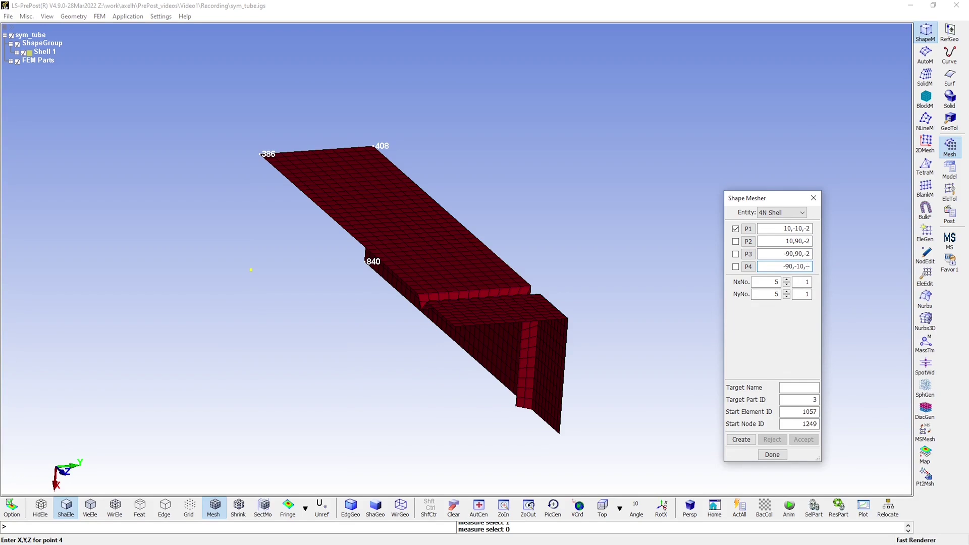
{"action": "type", "text": "2"}
{"action": "key", "text": "BackSpace"}
{"action": "key", "text": "BackSpace"}
{"action": "key", "text": "BackSpace"}
{"action": "type", "text": "-2"}
Mesh the plate 20 by 20 as Rigid_plate in part 2, create and accept it.
{"action": "key", "text": "Tab"}
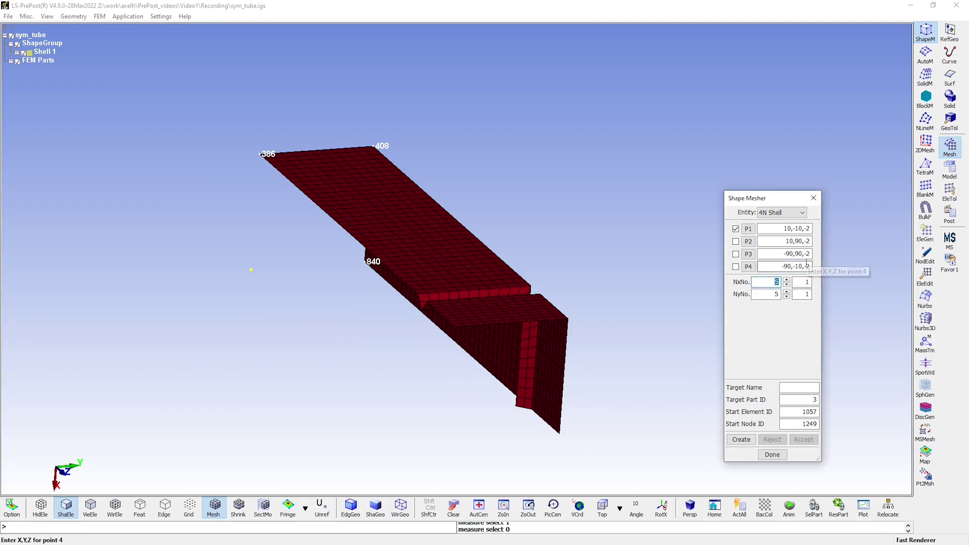
{"action": "type", "text": "20"}
{"action": "key", "text": "Tab"}
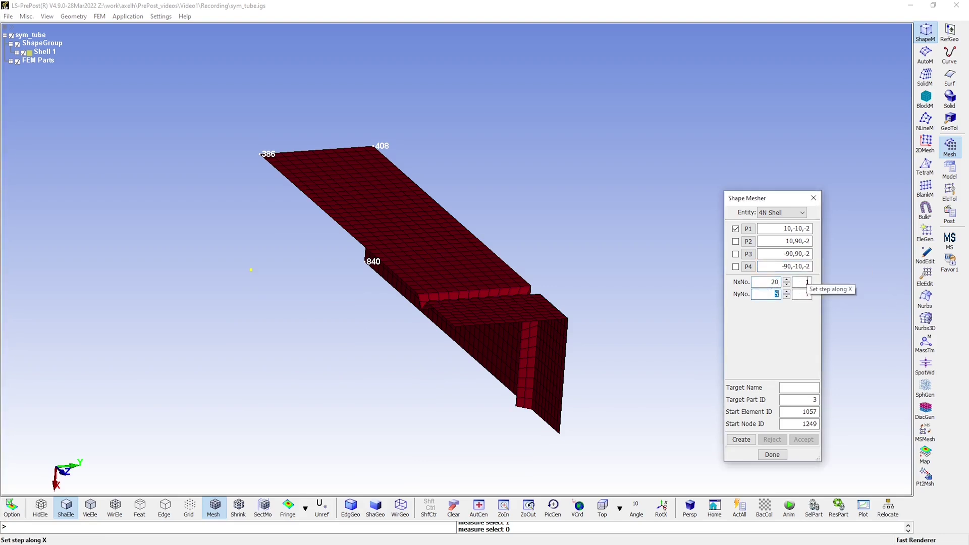
{"action": "type", "text": "20"}
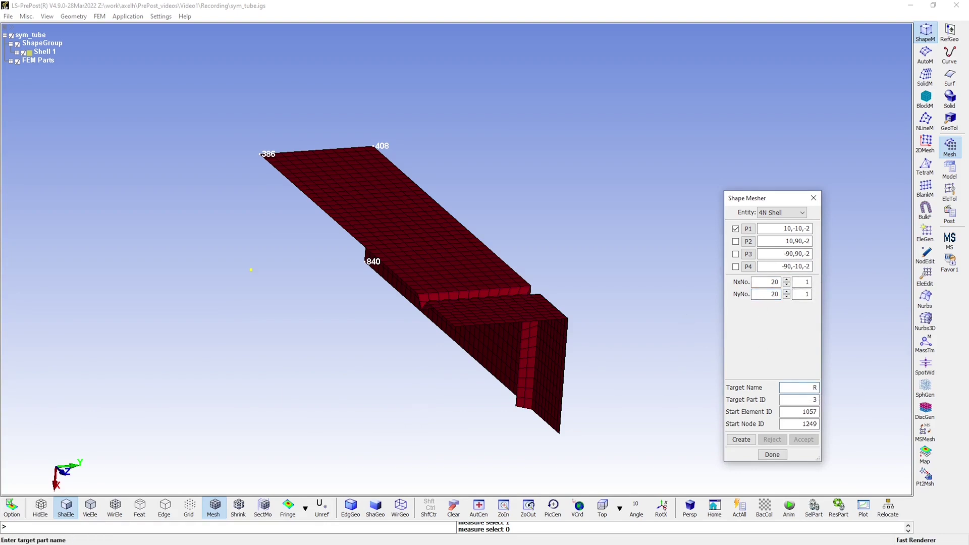
{"action": "type", "text": "Rigid_plate"}
{"action": "double_click", "coordinate": [813, 400]}
{"action": "type", "text": "2"}
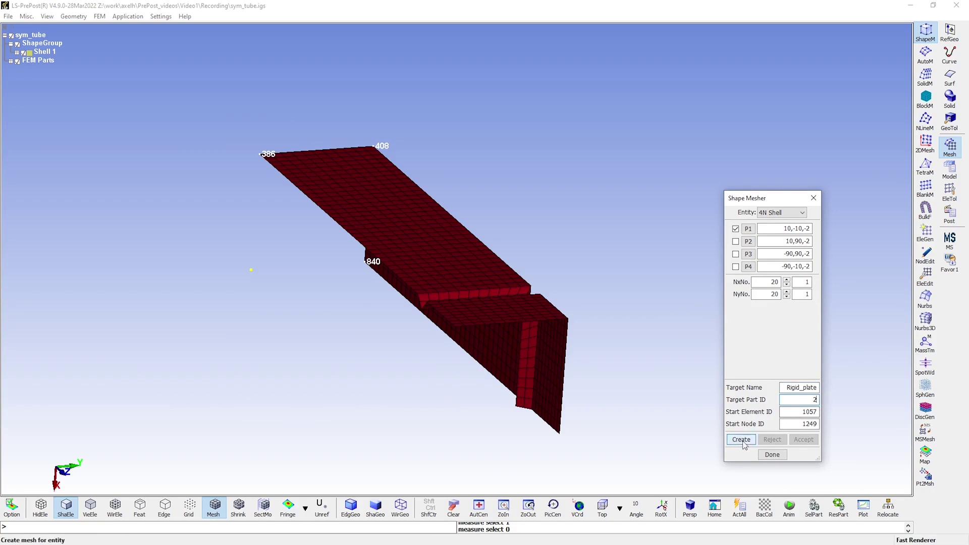
{"action": "left_click", "coordinate": [742, 439]}
{"action": "left_click_drag", "start_coordinate": [640, 307], "coordinate": [510, 353]}
{"action": "left_click", "coordinate": [799, 447]}
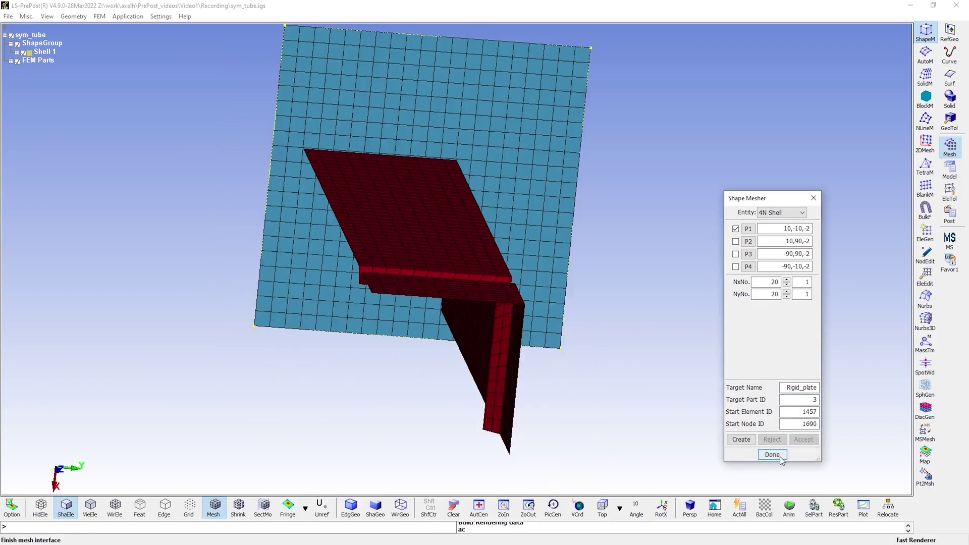
{"action": "left_click", "coordinate": [772, 454]}
{"action": "mouse_move", "coordinate": [606, 271]}
{"action": "left_mouse_down"}
{"action": "mouse_move", "coordinate": [694, 289]}
{"action": "mouse_move", "coordinate": [630, 296]}
{"action": "left_mouse_up"}
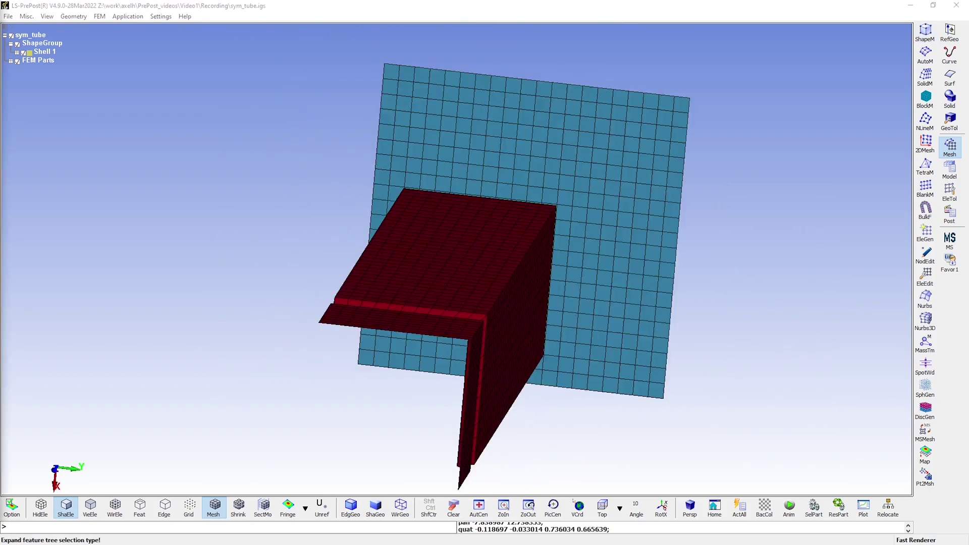
{"action": "left_click_drag", "start_coordinate": [230, 205], "coordinate": [261, 258]}
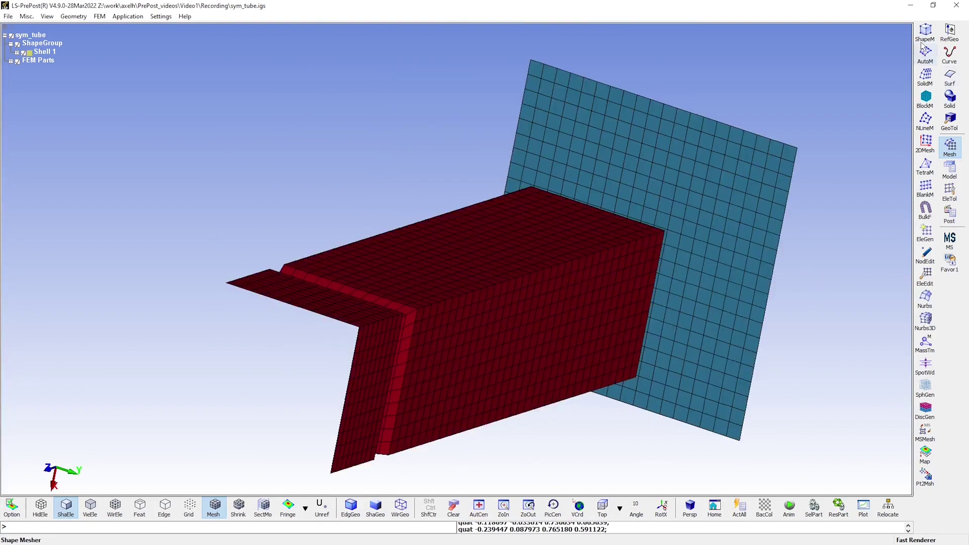
{"action": "left_click", "coordinate": [935, 25]}
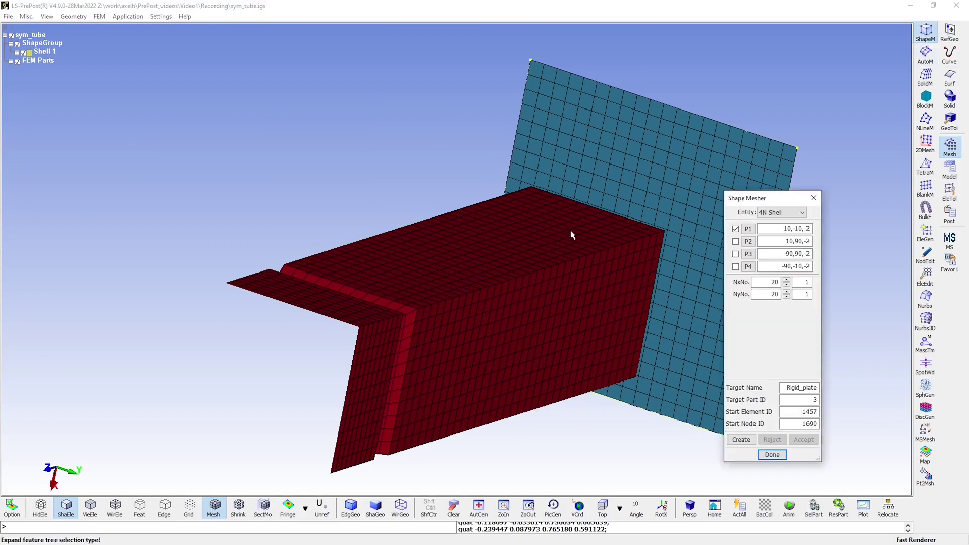
Name the 9-by-11 end plate Square_endplate, generate it, accept it and close the mesher.
{"action": "left_click_drag", "start_coordinate": [568, 235], "coordinate": [490, 284]}
{"action": "mouse_move", "coordinate": [282, 386]}
{"action": "left_mouse_down"}
{"action": "mouse_move", "coordinate": [389, 422]}
{"action": "mouse_move", "coordinate": [534, 426]}
{"action": "left_mouse_up"}
{"action": "double_click", "coordinate": [800, 387]}
{"action": "type", "text": "Square_ed"}
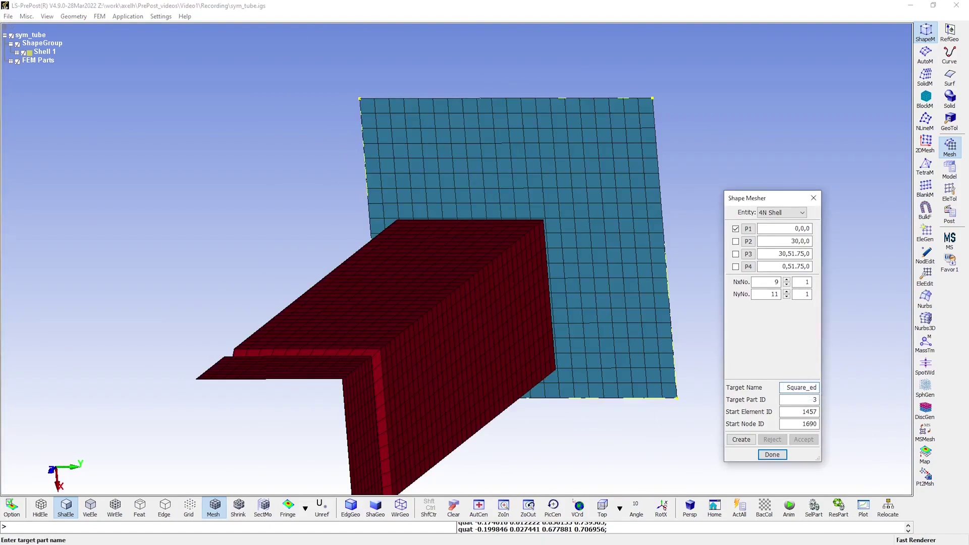
{"action": "type", "text": "ndplate"}
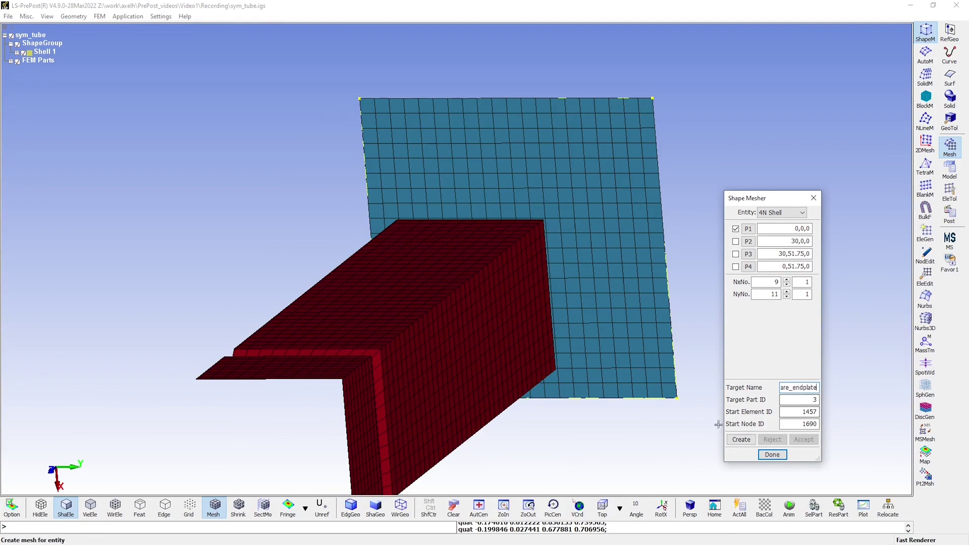
{"action": "left_click", "coordinate": [742, 440]}
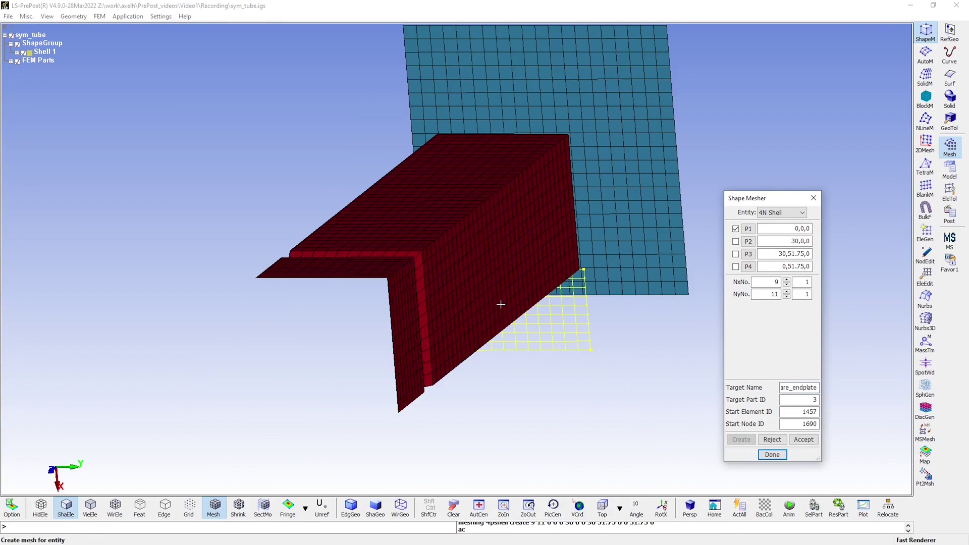
{"action": "left_click_drag", "start_coordinate": [482, 319], "coordinate": [423, 291], "text": "shift"}
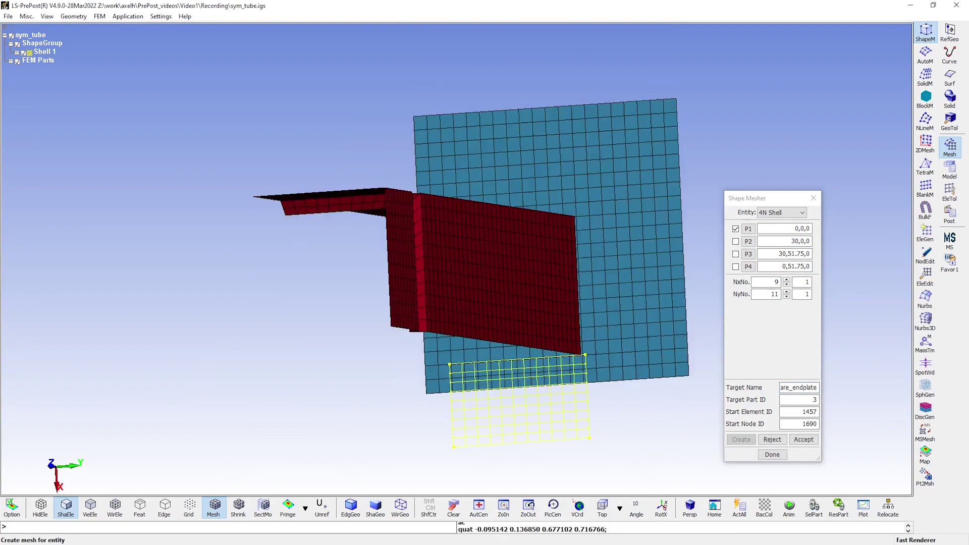
{"action": "left_click", "coordinate": [804, 440]}
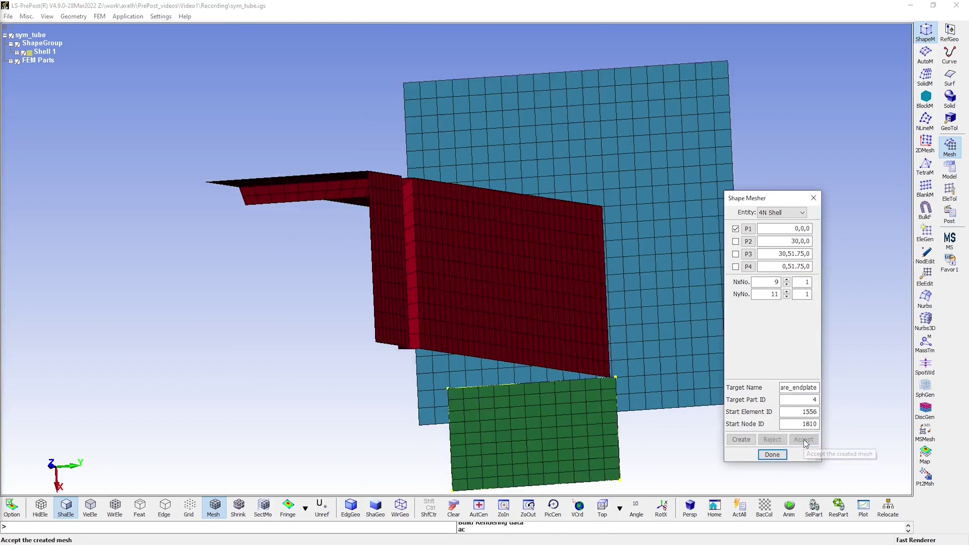
{"action": "left_click", "coordinate": [777, 454]}
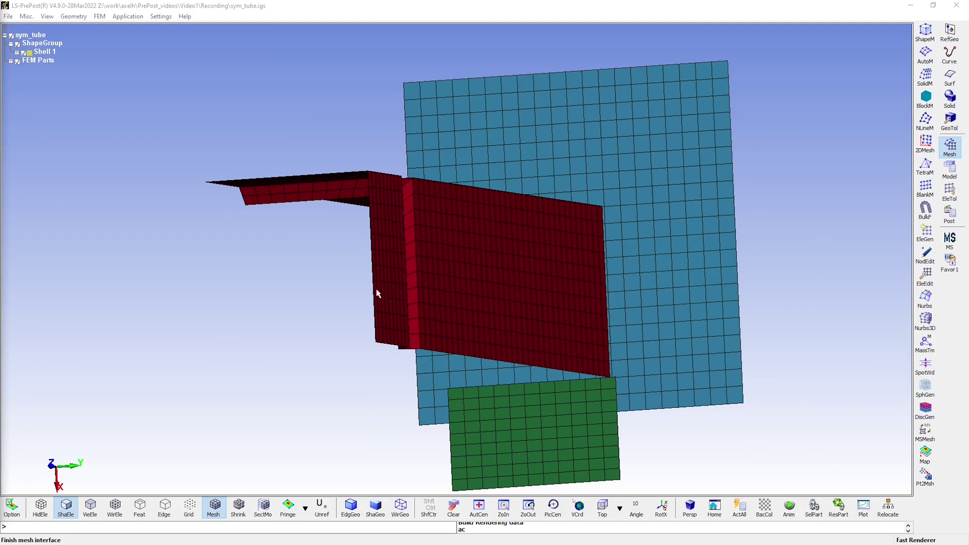
Select all nodes of the green plate by part for a rotate transform.
{"action": "left_click_drag", "start_coordinate": [762, 270], "coordinate": [366, 269]}
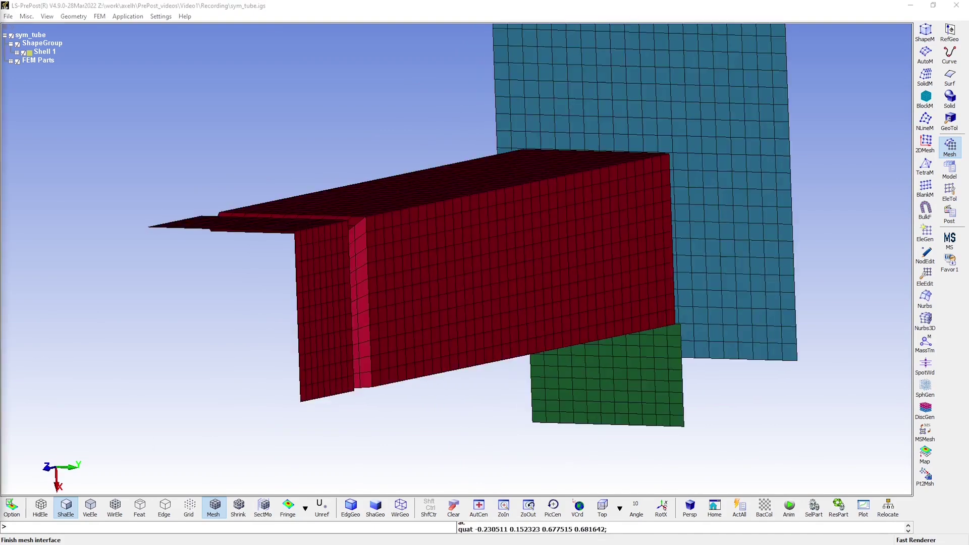
{"action": "left_click", "coordinate": [949, 191]}
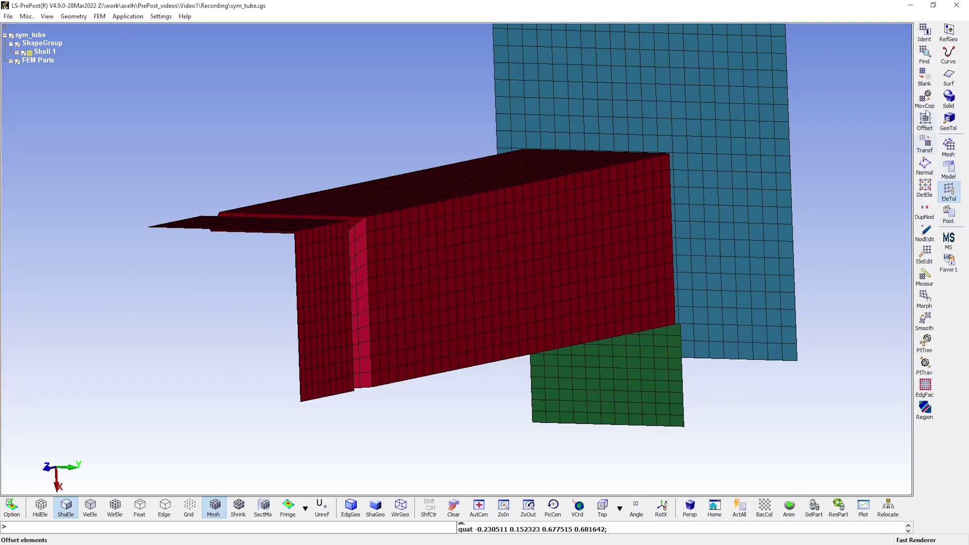
{"action": "left_click", "coordinate": [928, 147]}
{"action": "middle_click_drag", "start_coordinate": [629, 223], "coordinate": [527, 229], "text": "shift"}
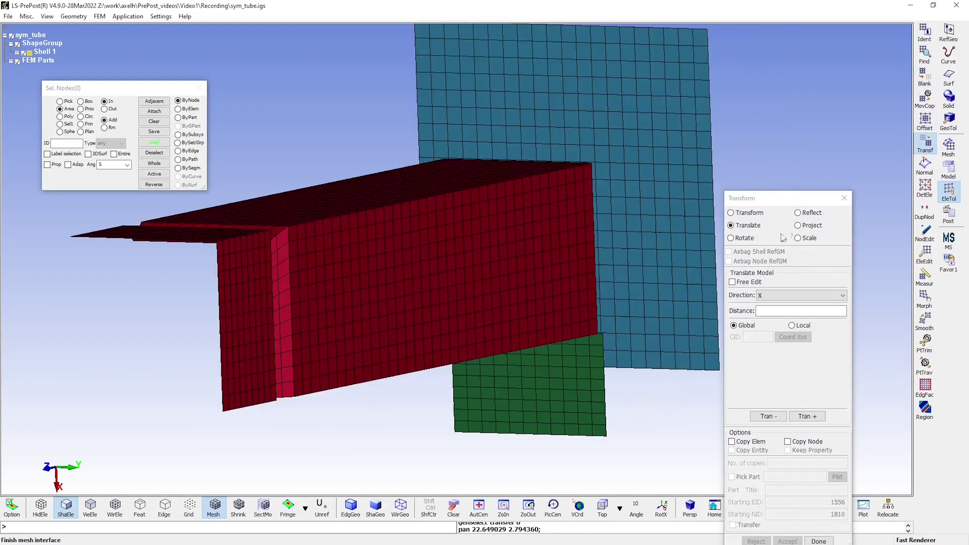
{"action": "left_click", "coordinate": [746, 240]}
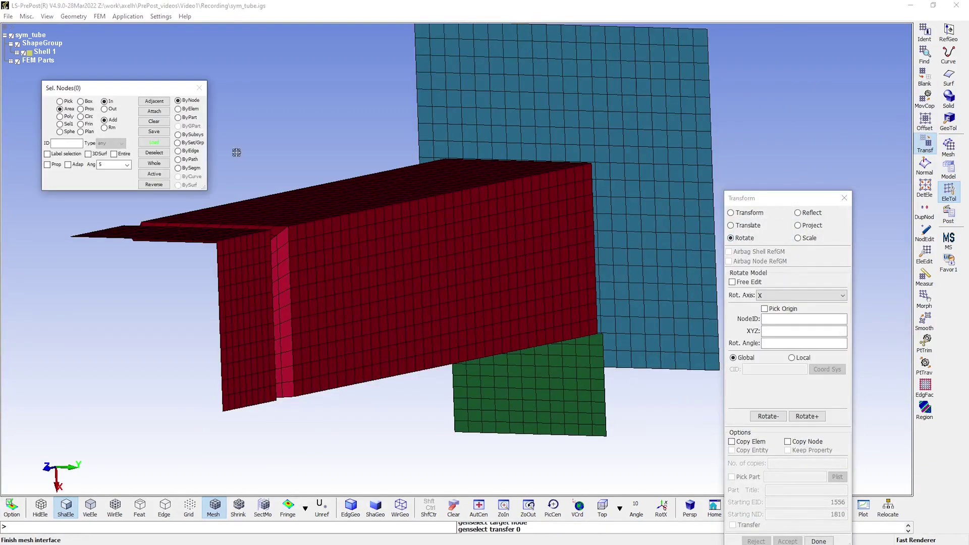
{"action": "left_click", "coordinate": [188, 118]}
{"action": "left_click", "coordinate": [569, 413]}
{"action": "left_click", "coordinate": [569, 412]}
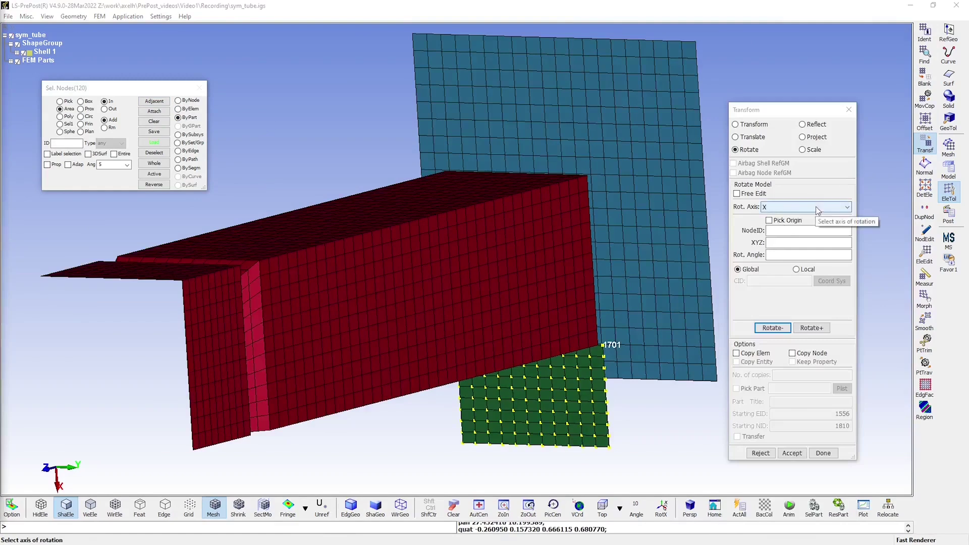
Use X as the rotation axis with node 1701 as the rotation origin.
{"action": "left_click", "coordinate": [788, 207]}
{"action": "left_click", "coordinate": [783, 205]}
{"action": "left_click", "coordinate": [769, 220]}
{"action": "scroll", "coordinate": [599, 346], "scroll_direction": "up", "scroll_amount": 3}
{"action": "scroll", "coordinate": [574, 392], "scroll_direction": "up", "scroll_amount": 3}
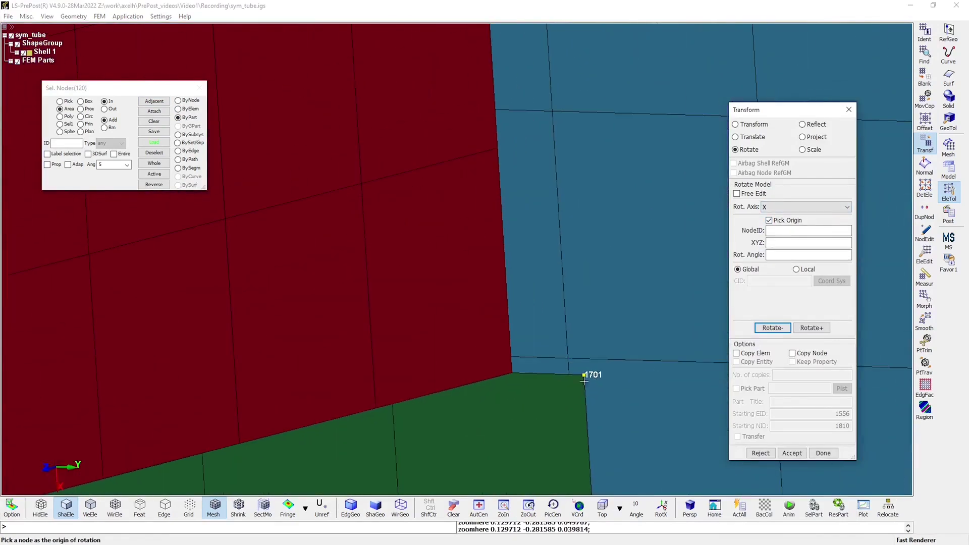
{"action": "left_click", "coordinate": [584, 375]}
{"action": "scroll", "coordinate": [584, 376], "scroll_direction": "down", "scroll_amount": 6}
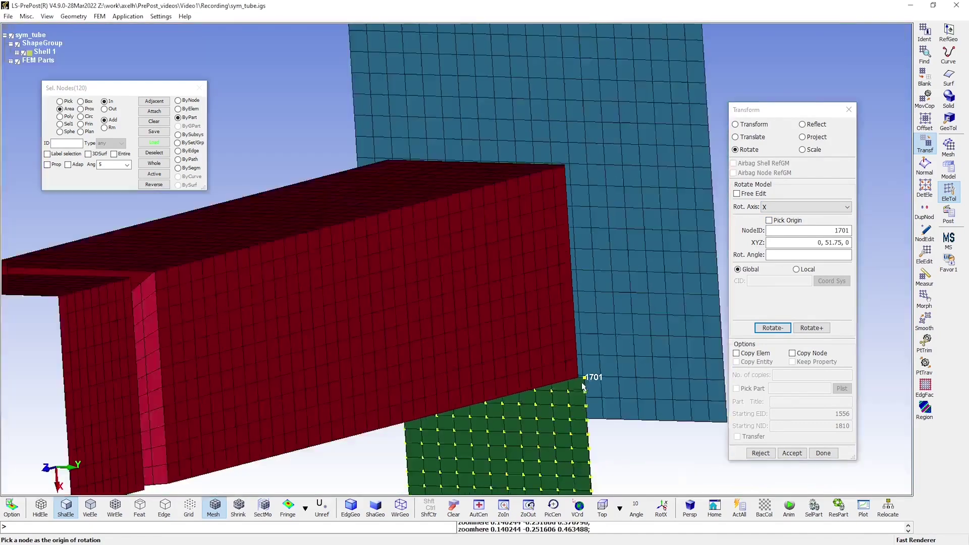
Rotate the green plate 90° about X, then 90° about Y.
{"action": "left_click", "coordinate": [822, 254]}
{"action": "type", "text": "90"}
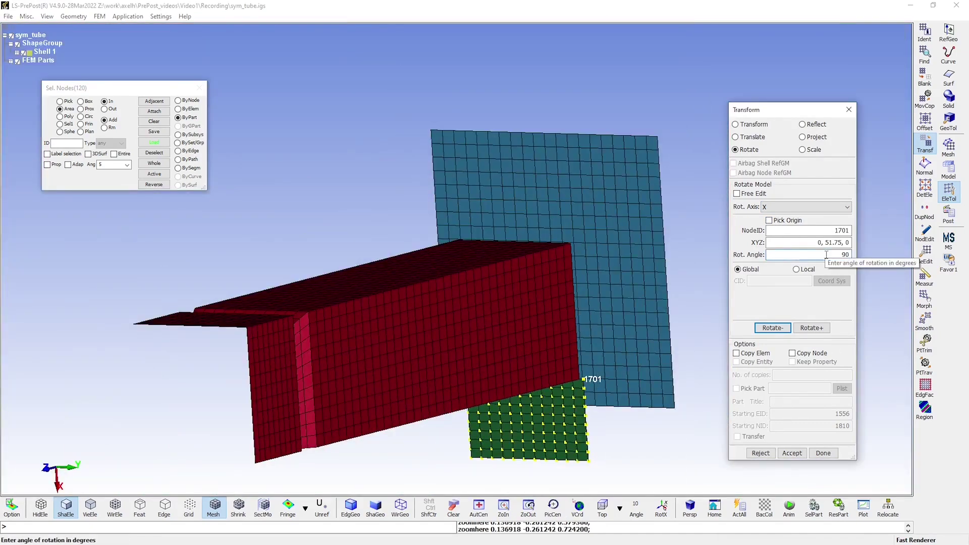
{"action": "left_click", "coordinate": [820, 329]}
{"action": "left_click", "coordinate": [820, 208]}
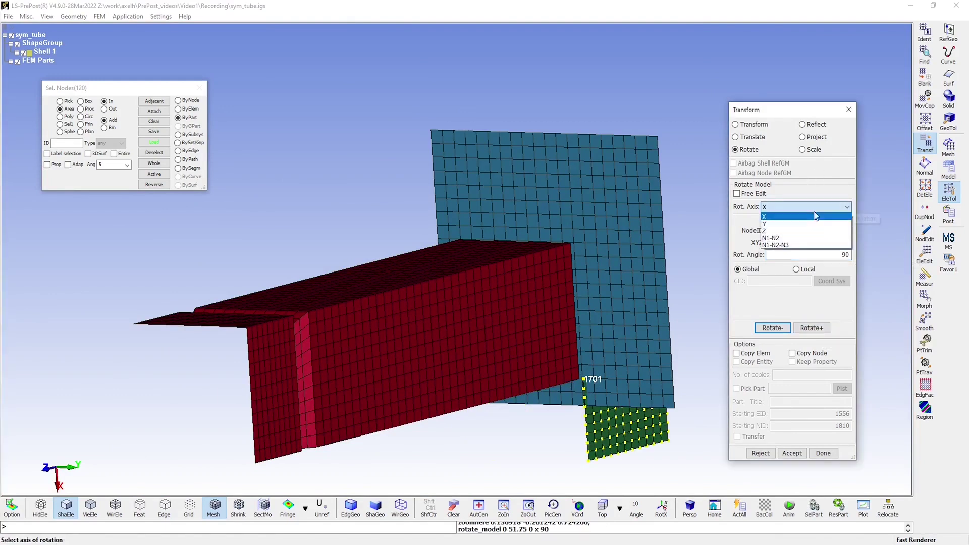
{"action": "left_click", "coordinate": [787, 225]}
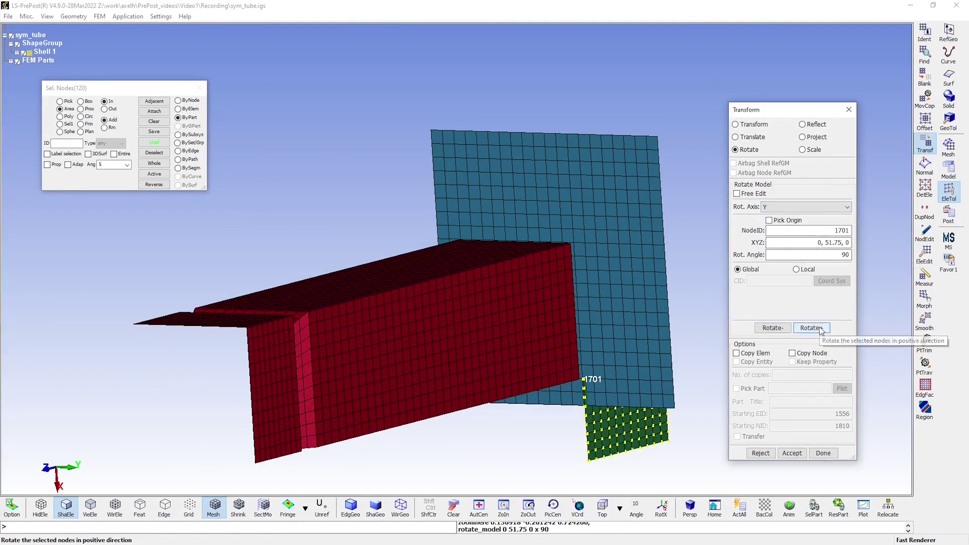
{"action": "left_click", "coordinate": [812, 328]}
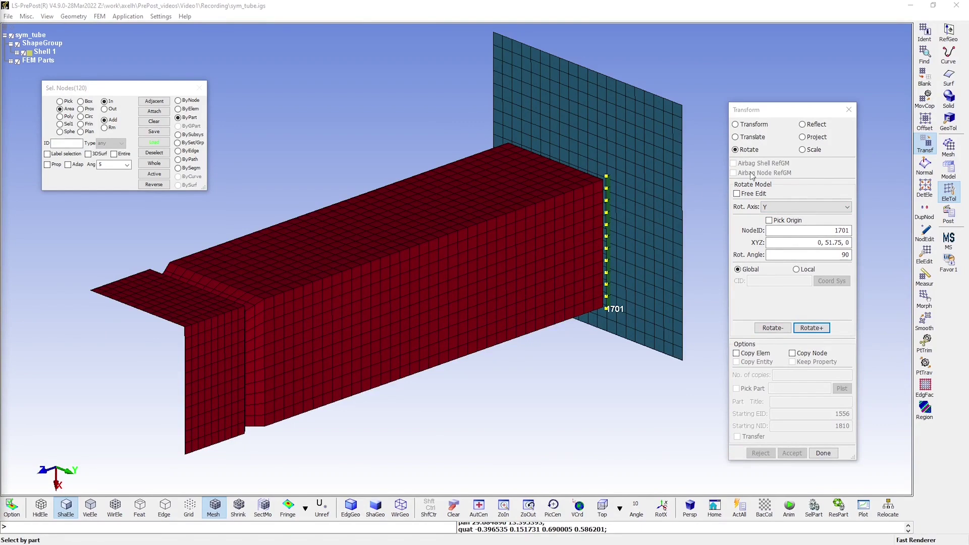
Switch the transform to translation and select the green plate's nodes by part.
{"action": "left_click_drag", "start_coordinate": [521, 232], "coordinate": [551, 275], "text": "shift"}
{"action": "middle_click_drag", "start_coordinate": [551, 275], "coordinate": [430, 293], "text": "shift"}
{"action": "middle_click_drag", "start_coordinate": [444, 252], "coordinate": [581, 202], "text": "shift"}
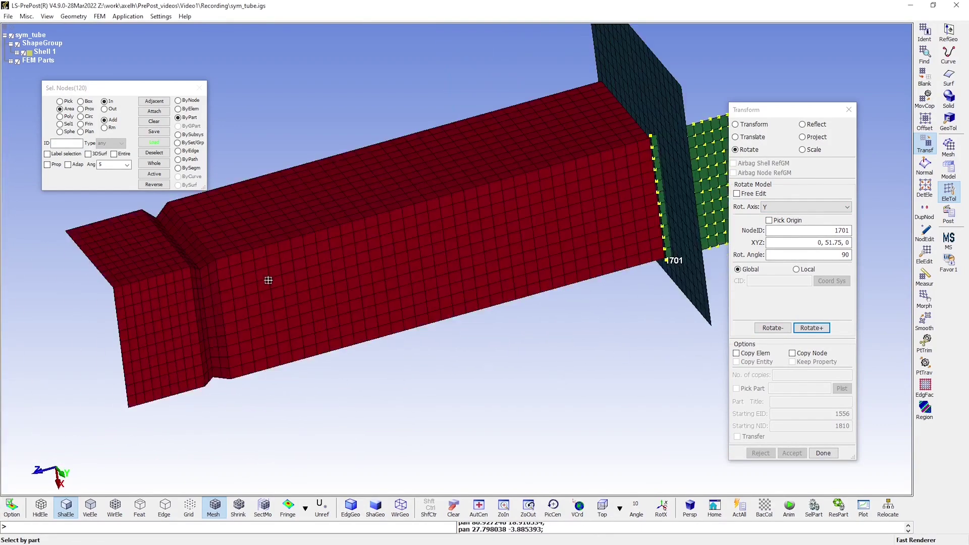
{"action": "middle_click_drag", "start_coordinate": [368, 260], "coordinate": [294, 312]}
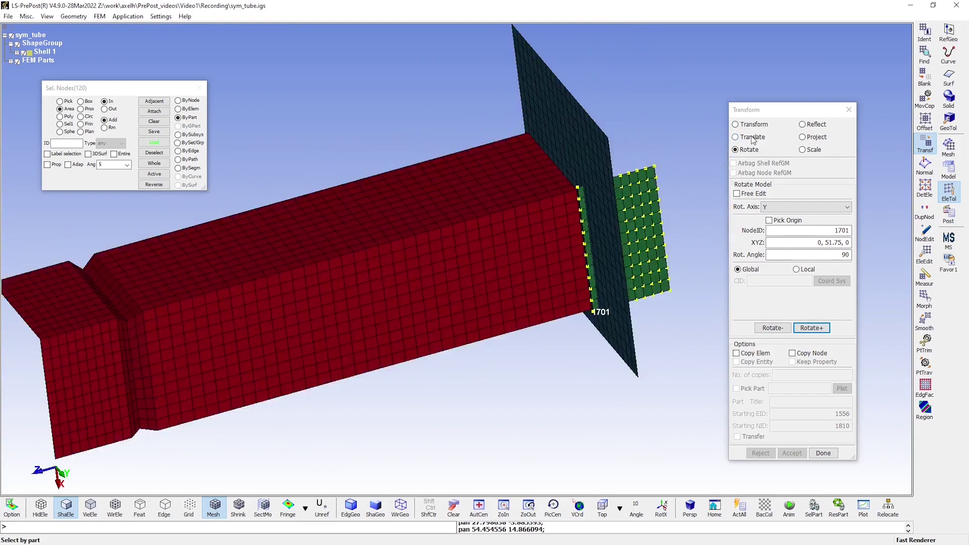
{"action": "left_click", "coordinate": [753, 137]}
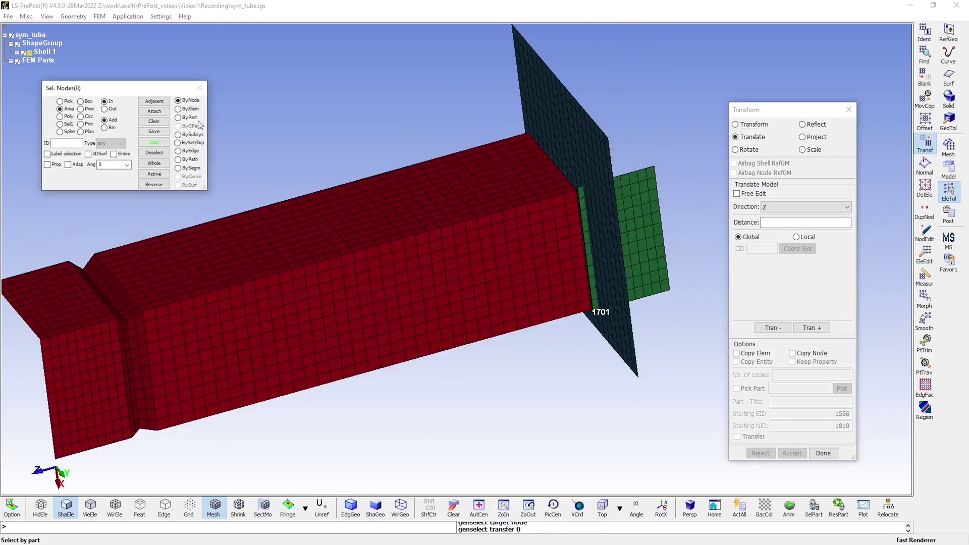
{"action": "left_click", "coordinate": [190, 117]}
{"action": "left_click", "coordinate": [638, 185]}
{"action": "middle_click_drag", "start_coordinate": [548, 251], "coordinate": [608, 231]}
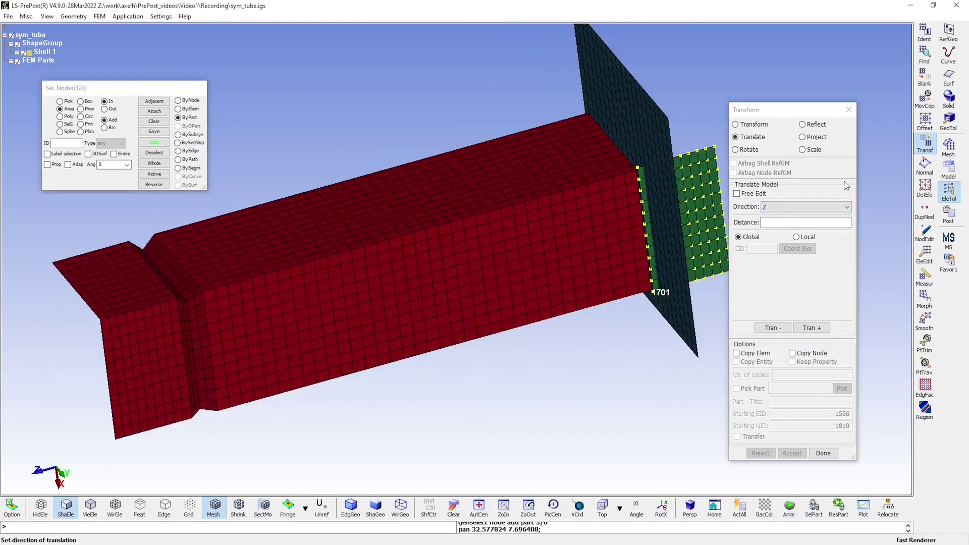
Translate the plate 228 along Z and accept the transform.
{"action": "left_click", "coordinate": [841, 222]}
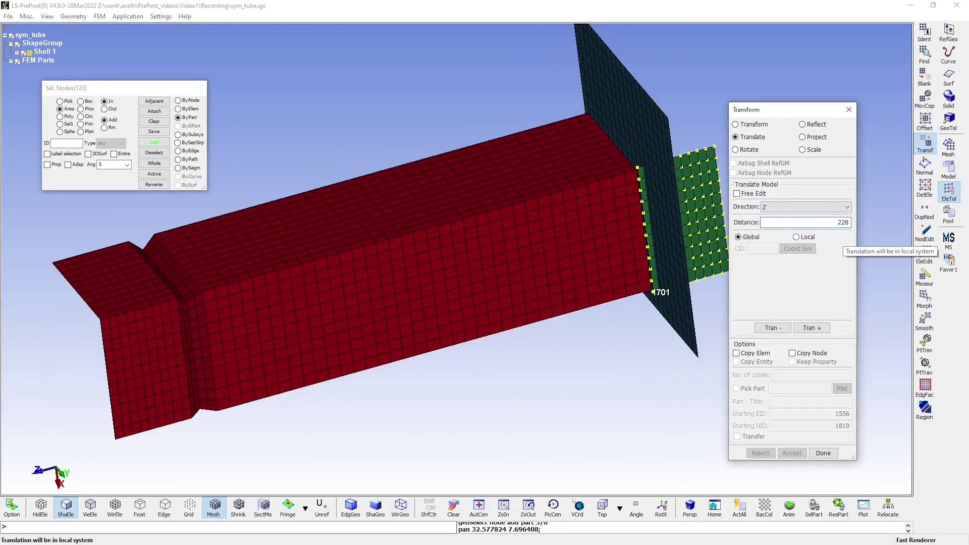
{"action": "left_click", "coordinate": [813, 328]}
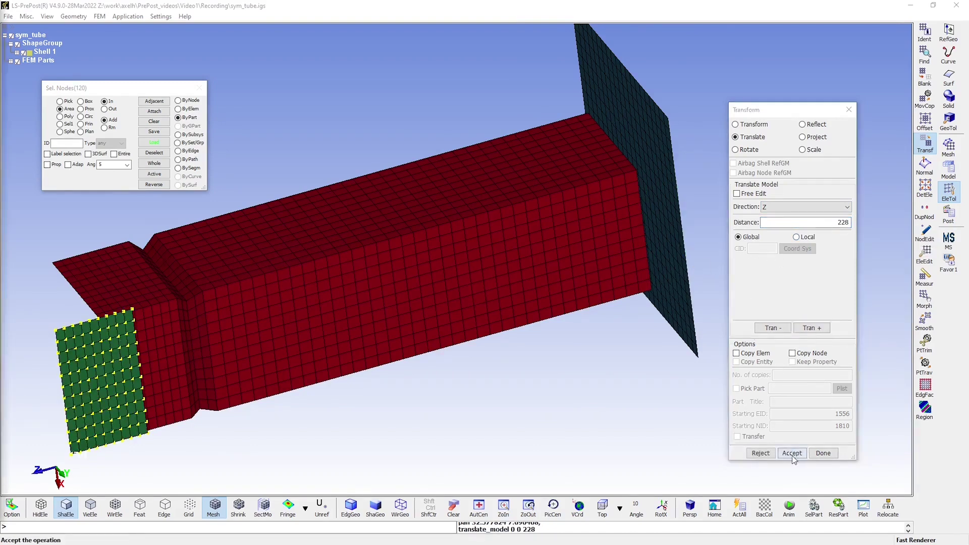
{"action": "left_click", "coordinate": [792, 453]}
{"action": "left_click", "coordinate": [823, 453]}
{"action": "middle_click_drag", "start_coordinate": [10, 330], "coordinate": [135, 314], "text": "shift"}
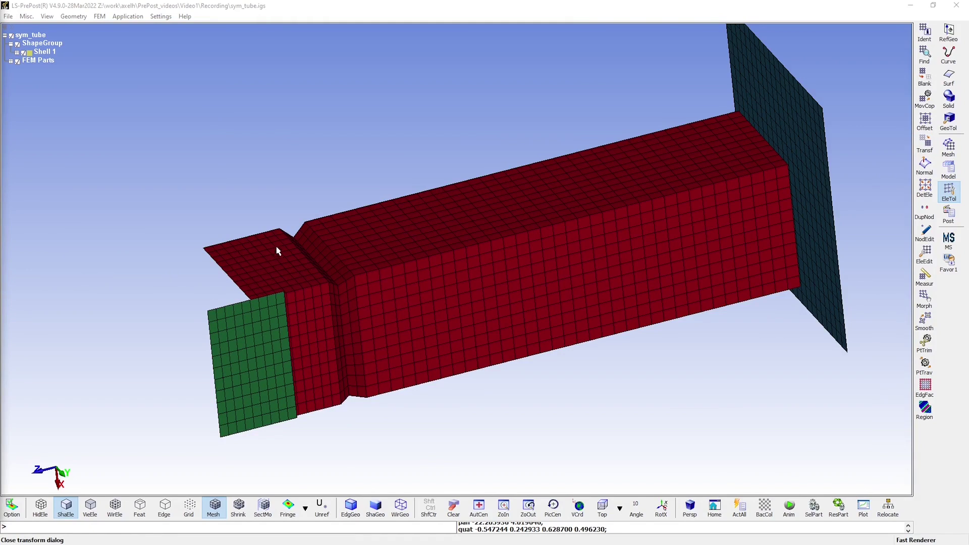
Start a rotate transform on the green plate's nodes selected by part.
{"action": "left_click", "coordinate": [927, 145]}
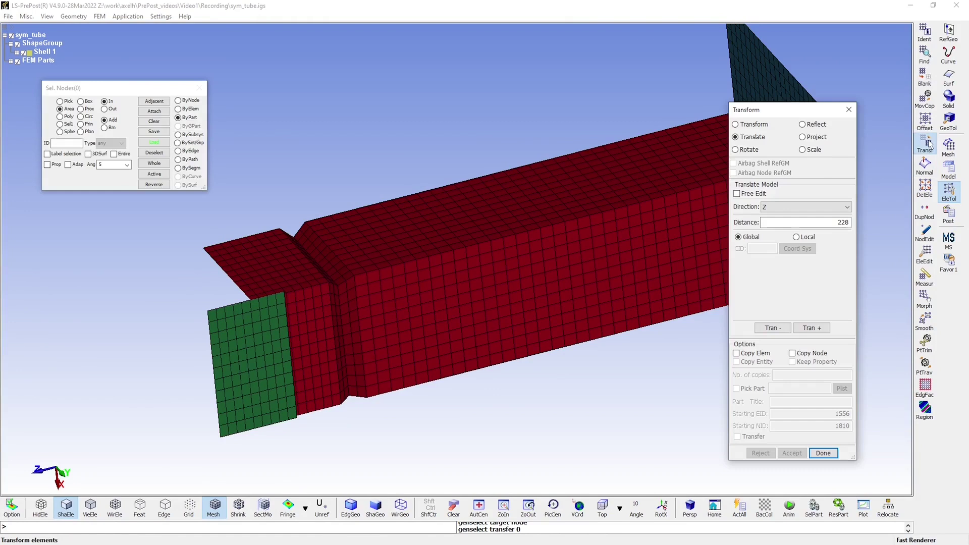
{"action": "left_click", "coordinate": [747, 150]}
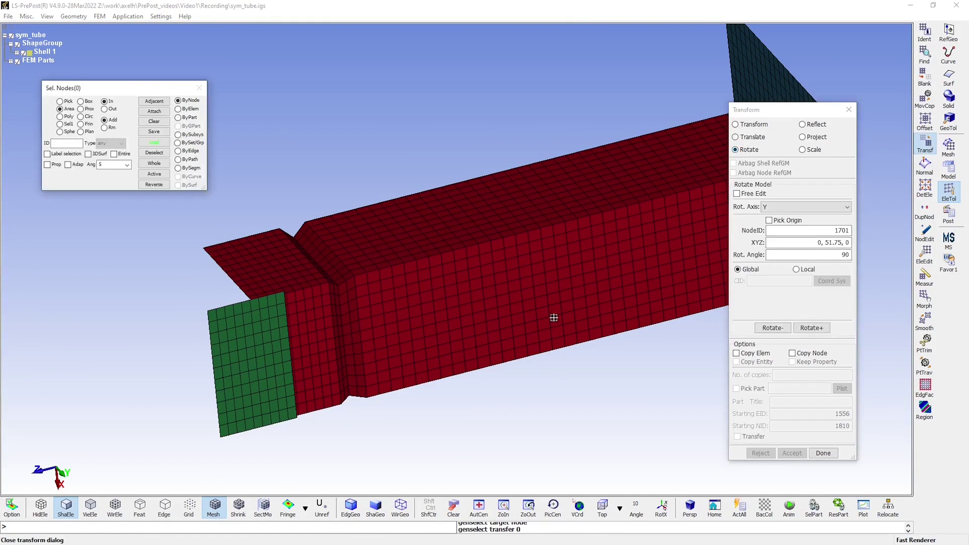
{"action": "left_click", "coordinate": [179, 117]}
{"action": "left_click", "coordinate": [224, 346]}
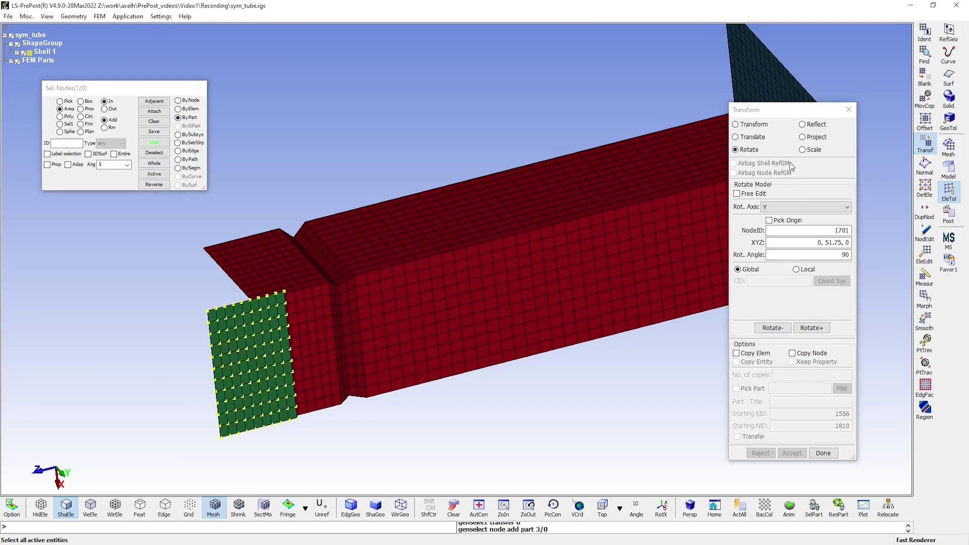
Set Z as the rotation axis with corner node 1798 as the origin.
{"action": "left_click", "coordinate": [797, 206]}
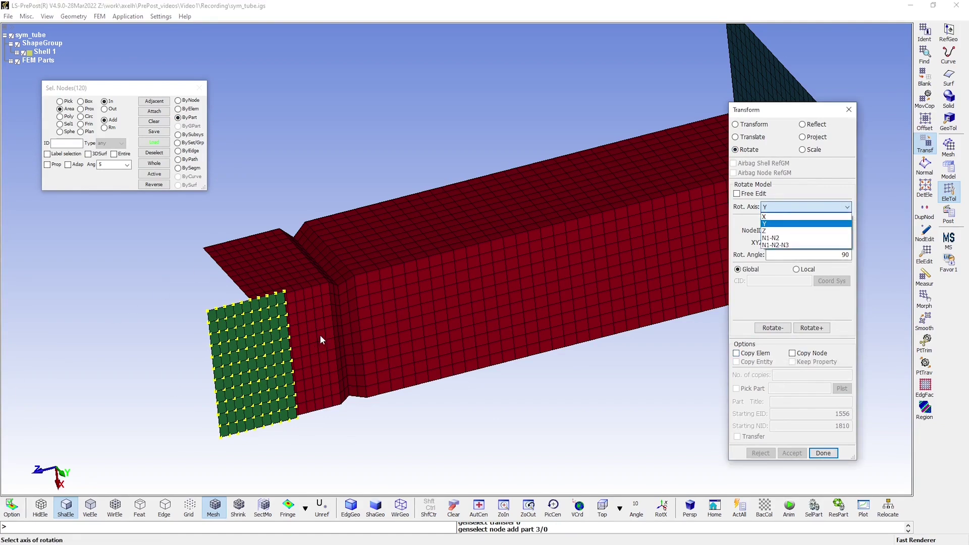
{"action": "left_click", "coordinate": [781, 231]}
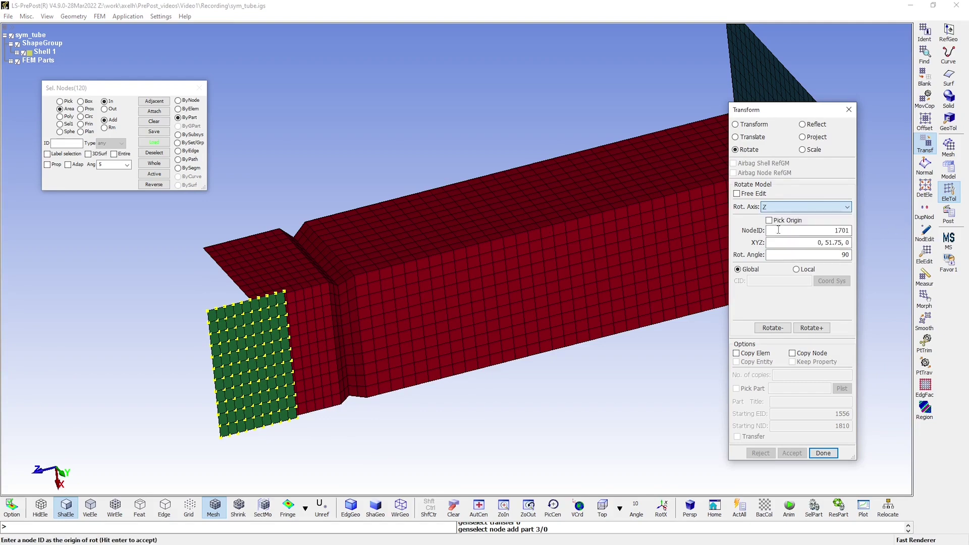
{"action": "left_click", "coordinate": [769, 220]}
{"action": "scroll", "coordinate": [283, 295], "scroll_direction": "up", "scroll_amount": 5}
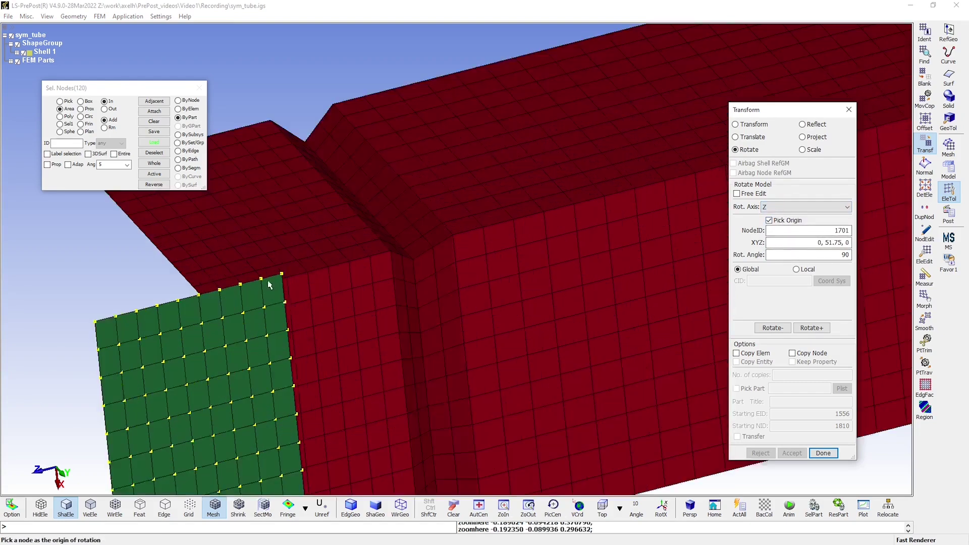
{"action": "left_click", "coordinate": [311, 263]}
{"action": "scroll", "coordinate": [545, 278], "scroll_direction": "down", "scroll_amount": 5}
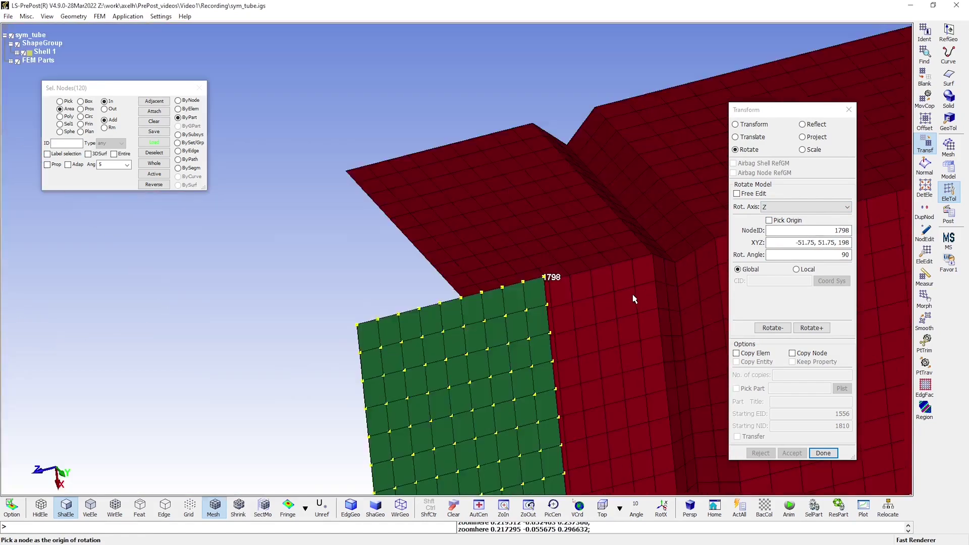
{"action": "middle_click_drag", "start_coordinate": [646, 298], "coordinate": [561, 273], "text": "shift"}
{"action": "scroll", "coordinate": [561, 274], "scroll_direction": "down", "scroll_amount": 2}
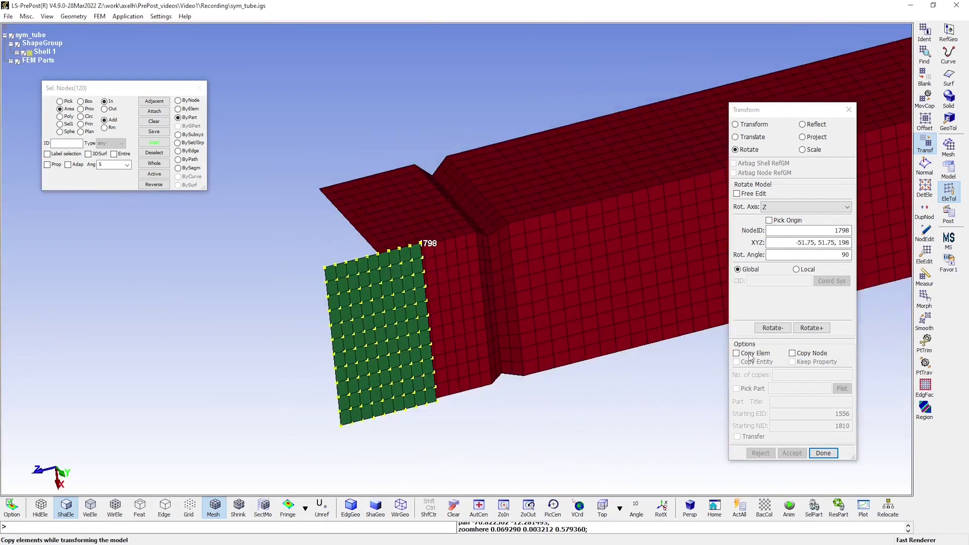
{"action": "middle_click_drag", "start_coordinate": [726, 353], "coordinate": [633, 322], "text": "shift"}
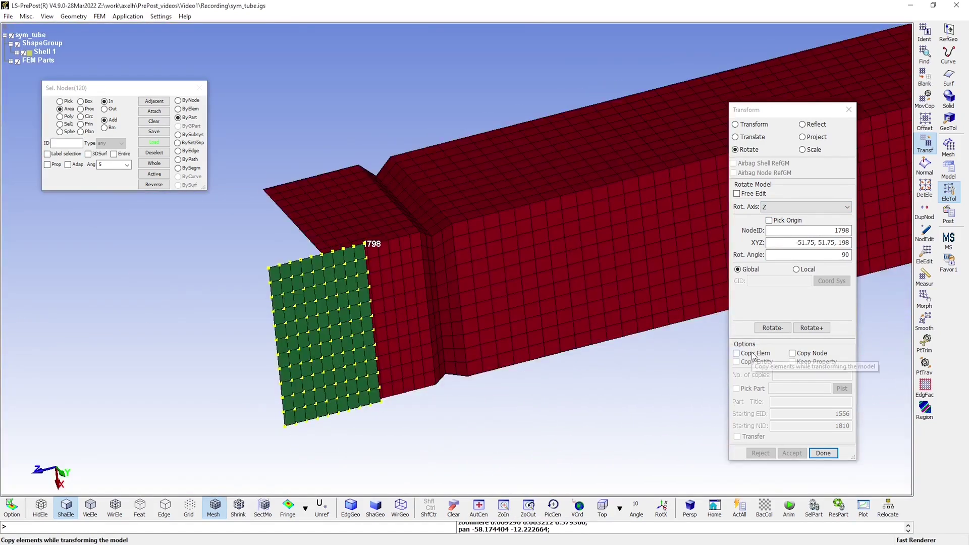
With Copy Elem into part 3, rotate the green plate −90° about Z and accept.
{"action": "left_click", "coordinate": [736, 353]}
{"action": "left_click", "coordinate": [834, 375]}
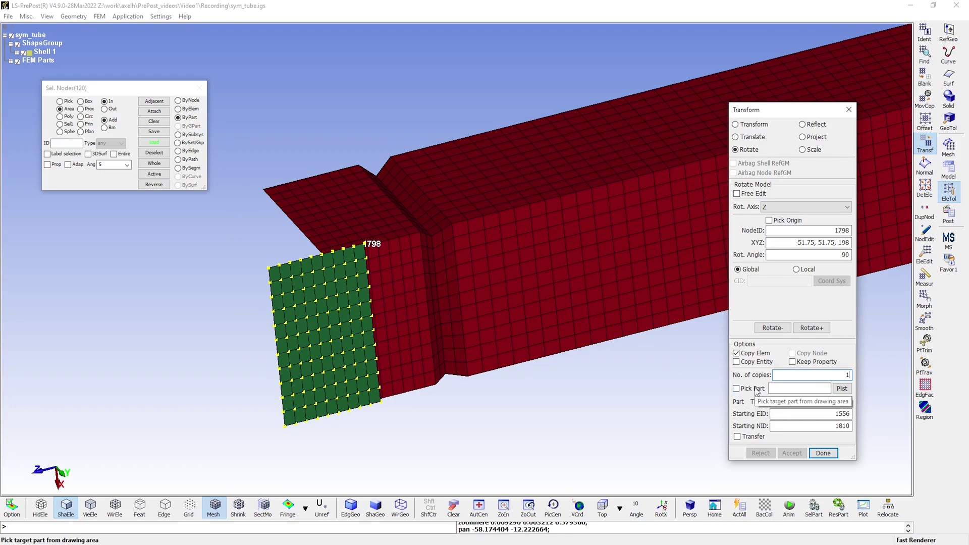
{"action": "left_click", "coordinate": [297, 323]}
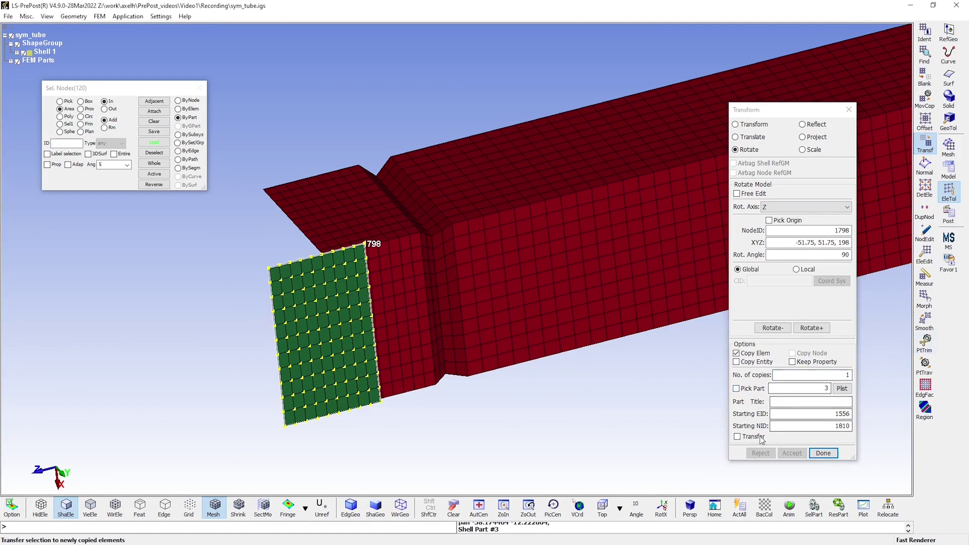
{"action": "left_click", "coordinate": [781, 328]}
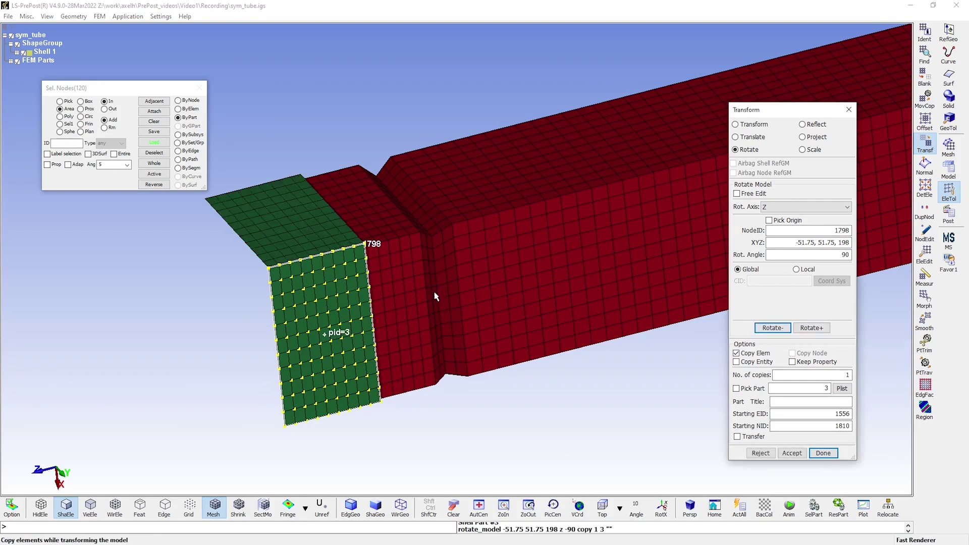
{"action": "middle_click_drag", "start_coordinate": [436, 296], "coordinate": [514, 317], "text": "ctrl"}
{"action": "left_click", "coordinate": [792, 453]}
{"action": "left_click", "coordinate": [823, 453]}
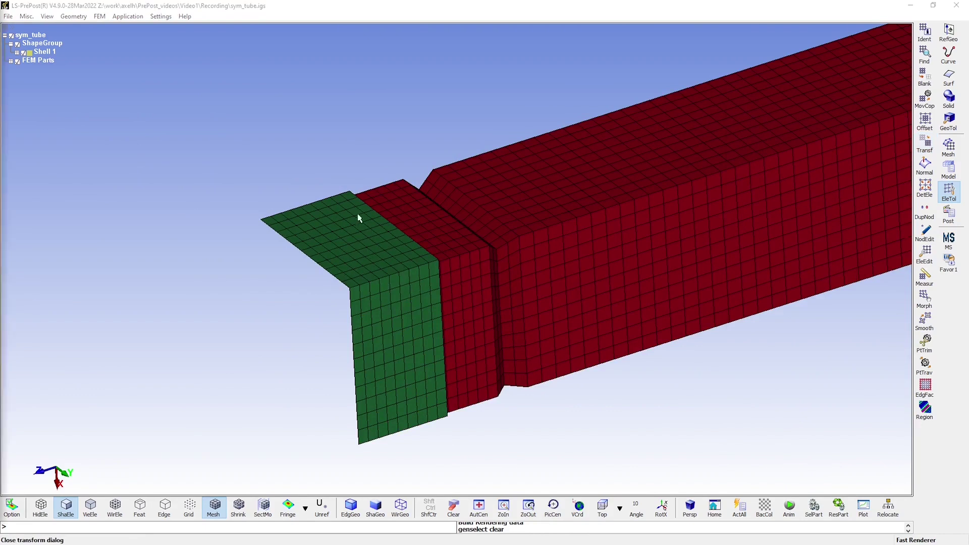
{"action": "scroll", "coordinate": [202, 340], "scroll_direction": "up", "scroll_amount": 2}
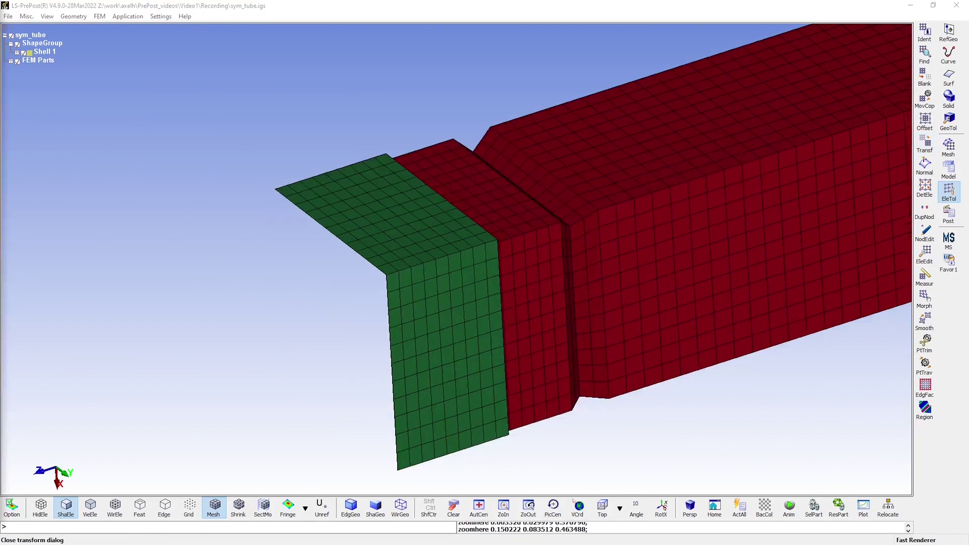
Open the Duplicate Nodes check with its 0.021 tolerance via DupNod.
{"action": "left_click", "coordinate": [925, 211]}
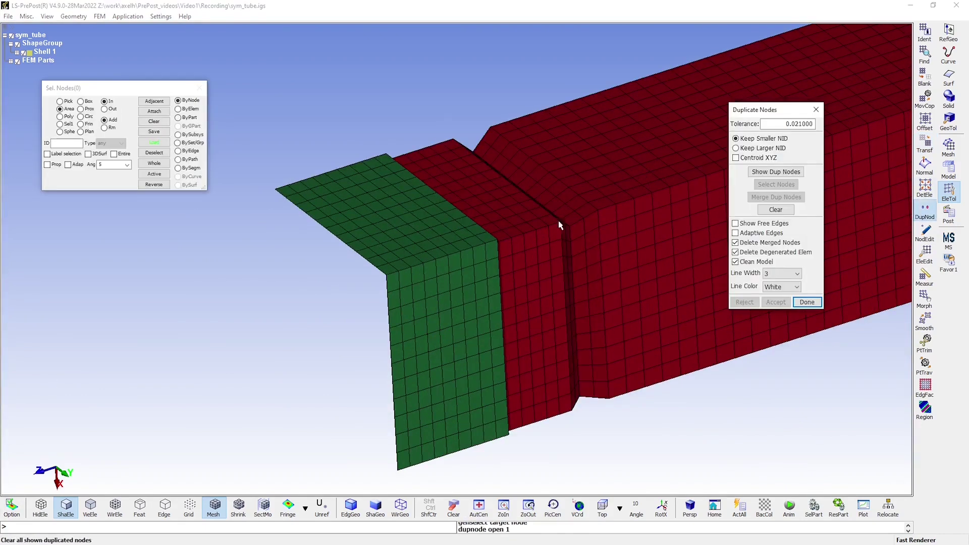